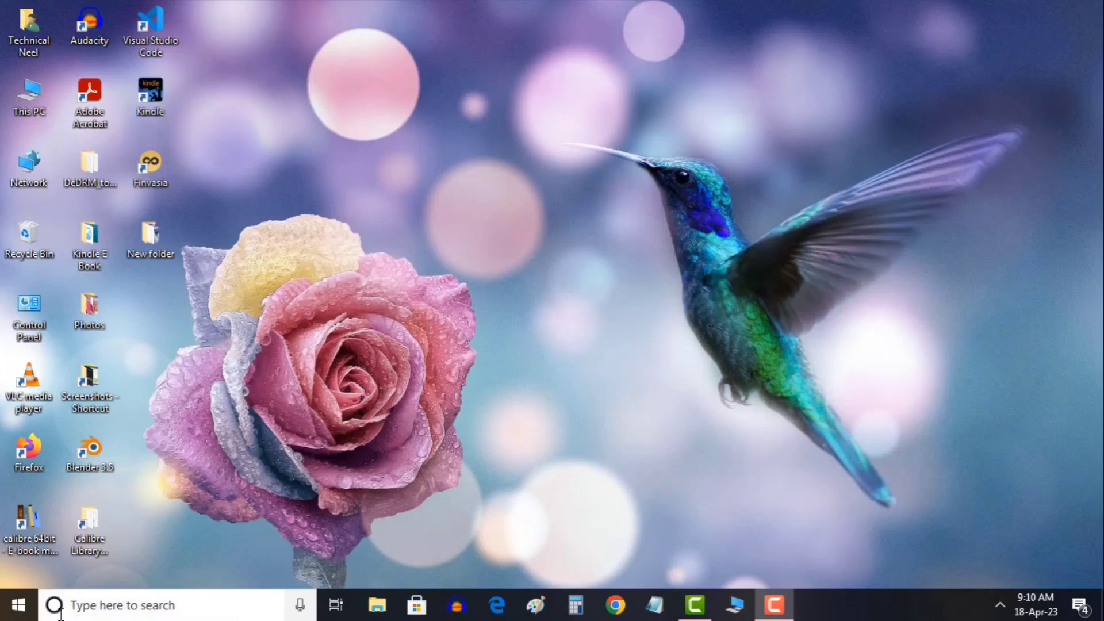
# Open Device Manager maximized and expand the Display adapters category
pyautogui.rightClick(21, 604)
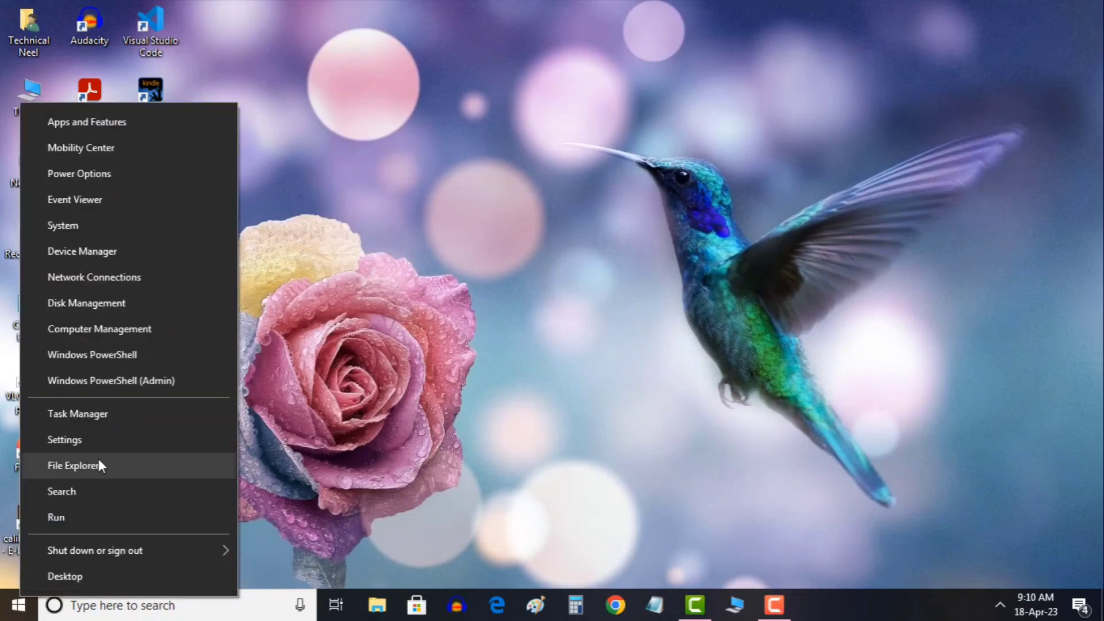
pyautogui.click(106, 252)
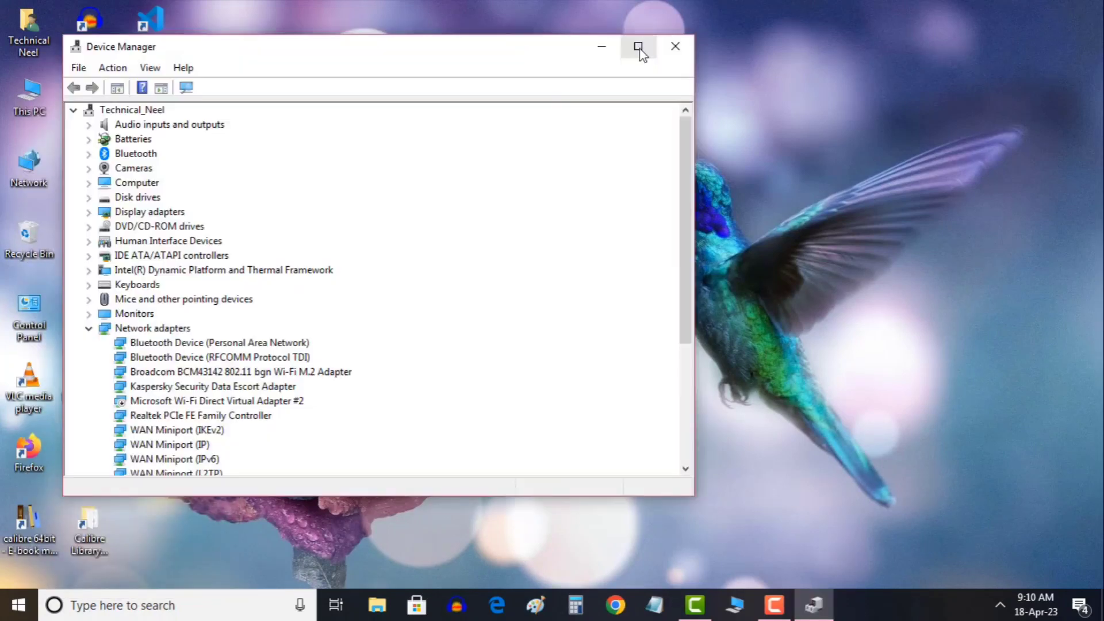
pyautogui.click(638, 47)
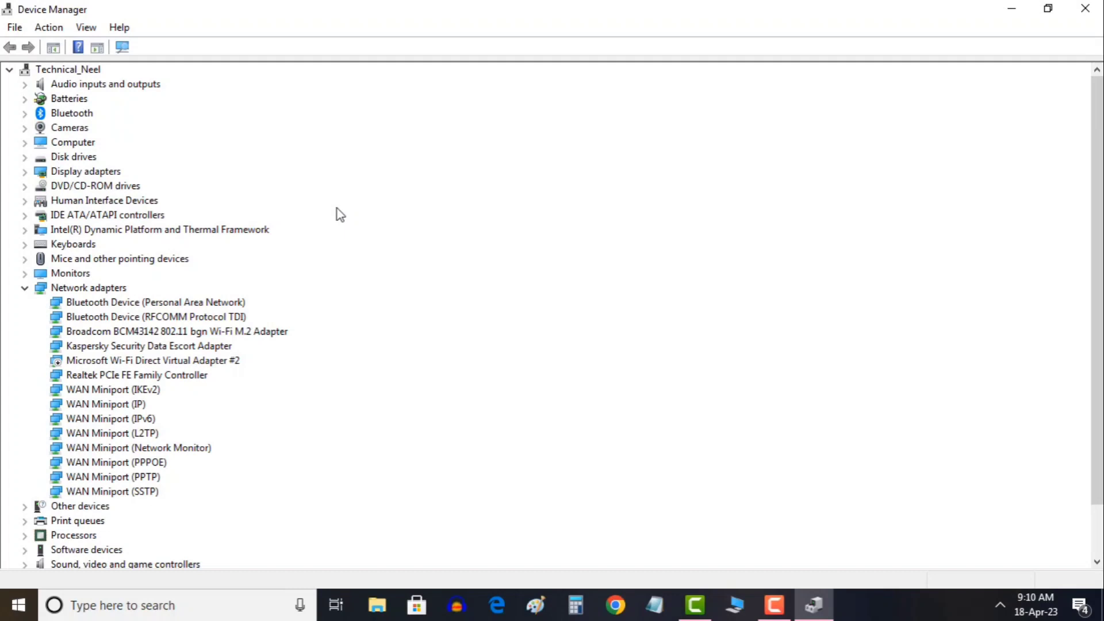
pyautogui.click(24, 172)
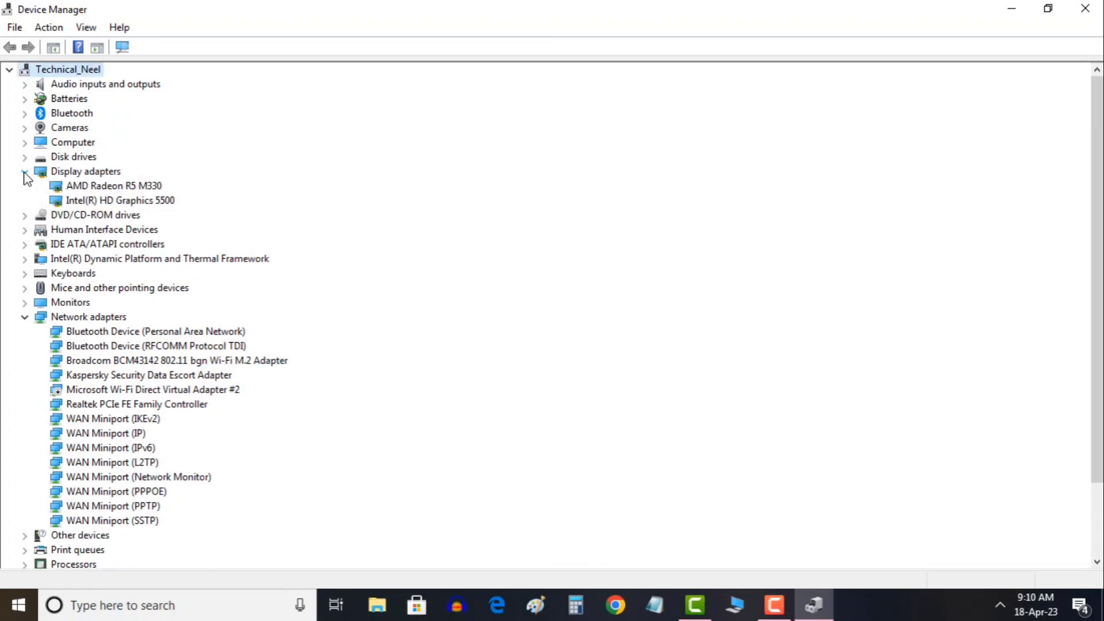
# Search automatically for an Intel(R) HD Graphics 5500 driver update, confirming the best driver is installed
pyautogui.rightClick(147, 205)
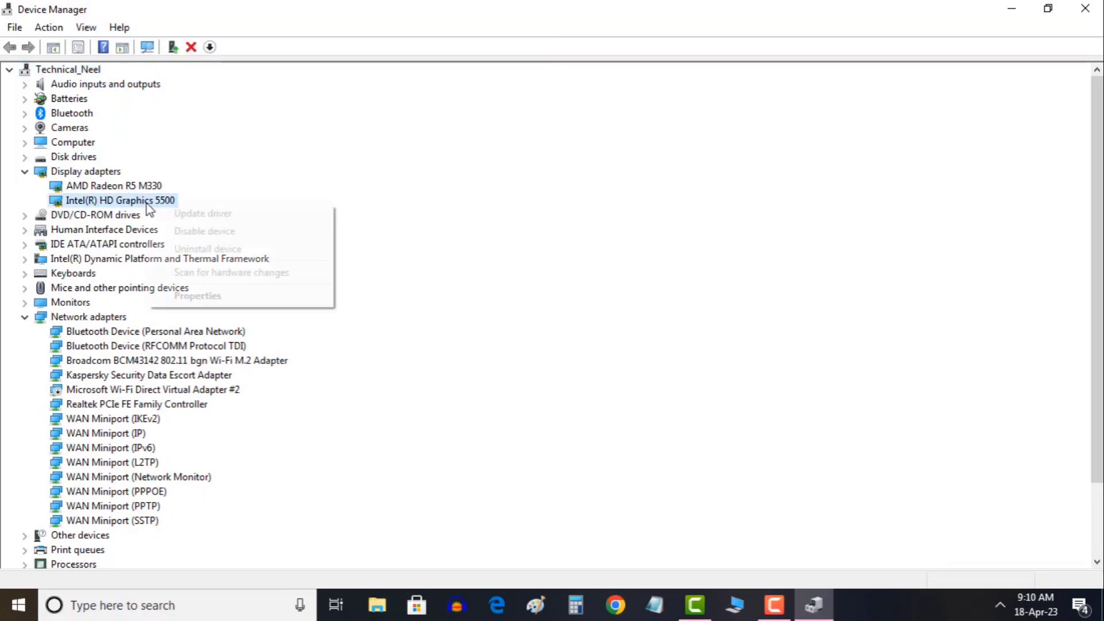
pyautogui.click(226, 213)
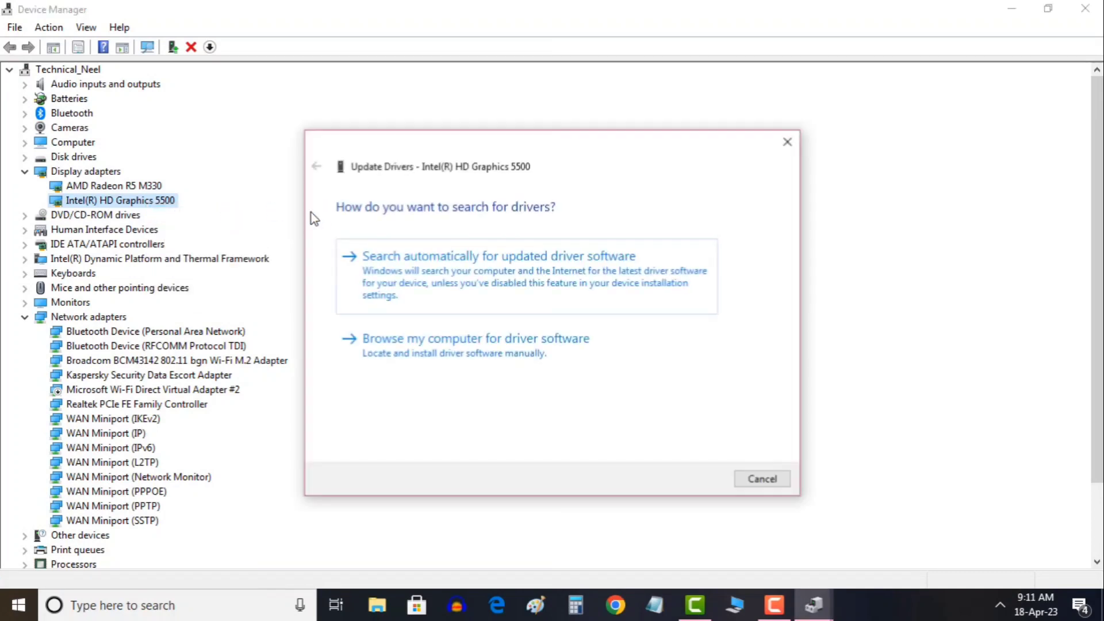
pyautogui.click(627, 267)
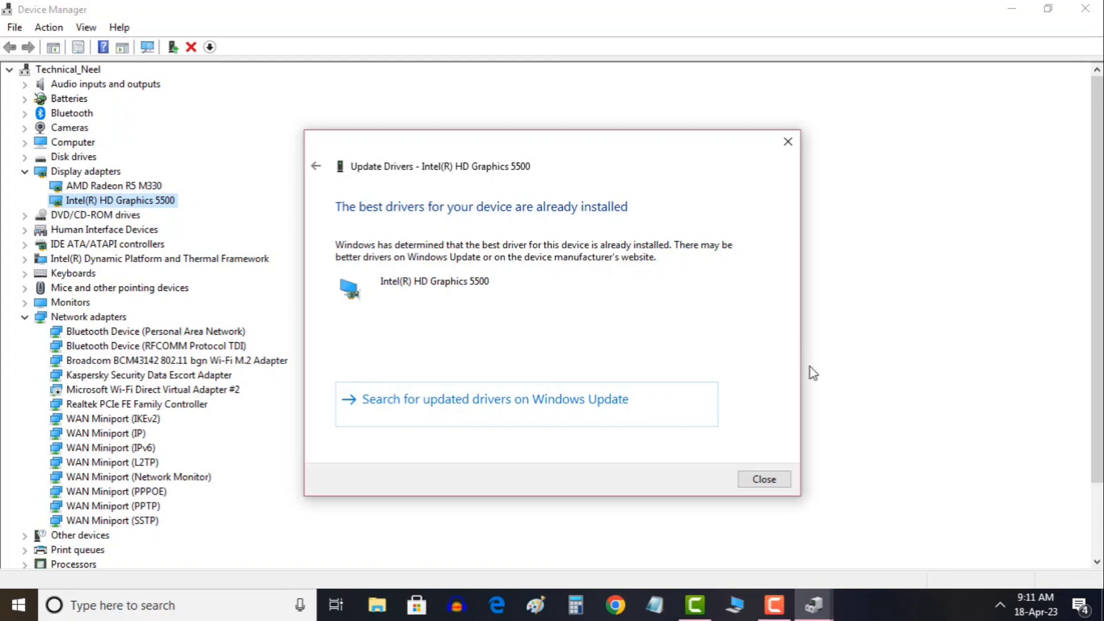
pyautogui.click(768, 480)
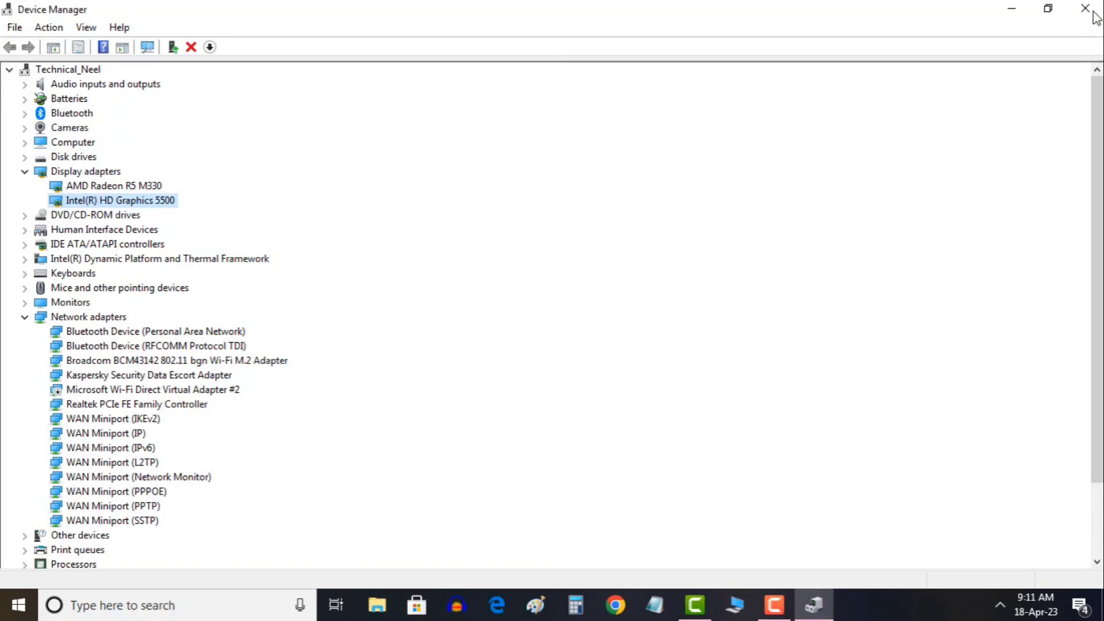
# Close Device Manager and open the desktop's Display settings, scrolling down past the 1366 × 768 resolution
pyautogui.click(1094, 6)
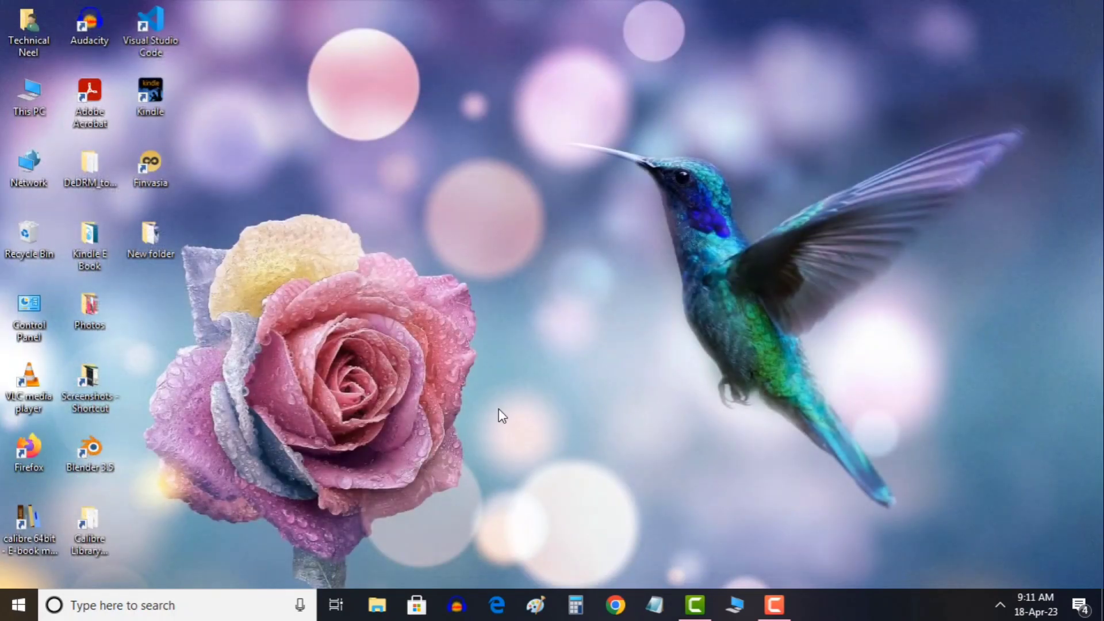
pyautogui.rightClick(610, 294)
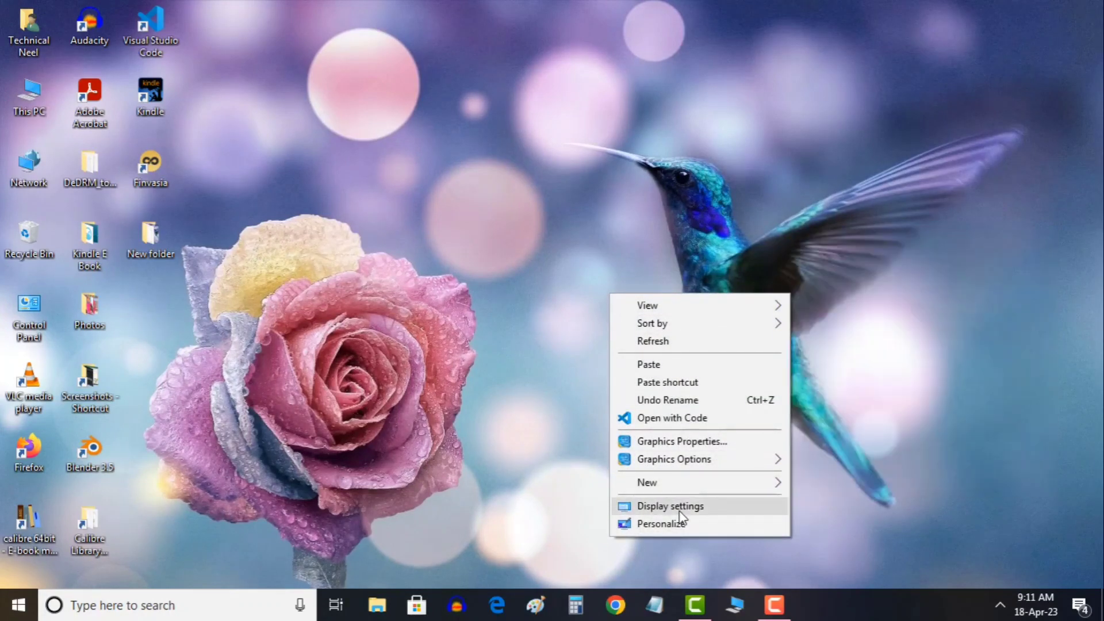
pyautogui.click(678, 507)
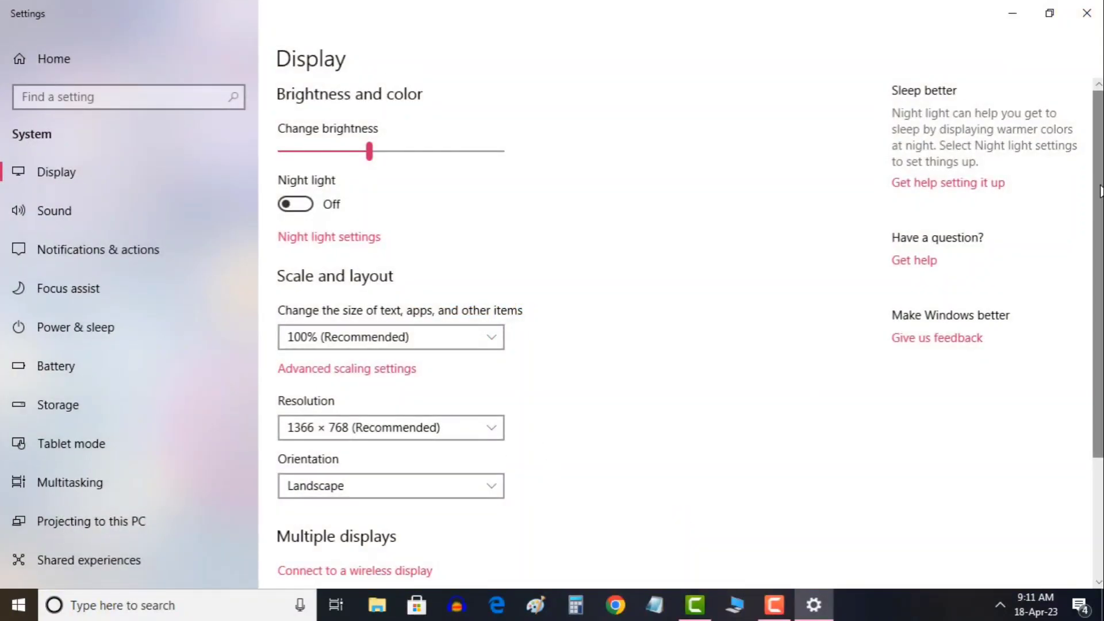
pyautogui.scroll(-2, 1099, 284)
pyautogui.scroll(-2, 1099, 285)
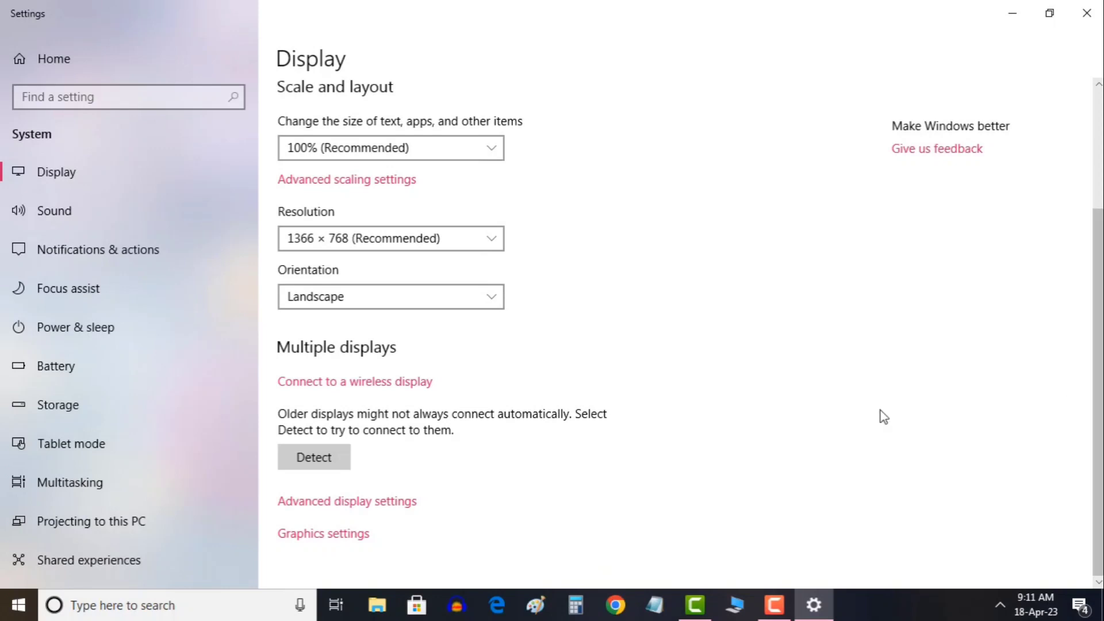
# Check Display 1's Intel HD Graphics 5500 adapter properties showing 128 MB dedicated memory, then close Settings
pyautogui.click(384, 507)
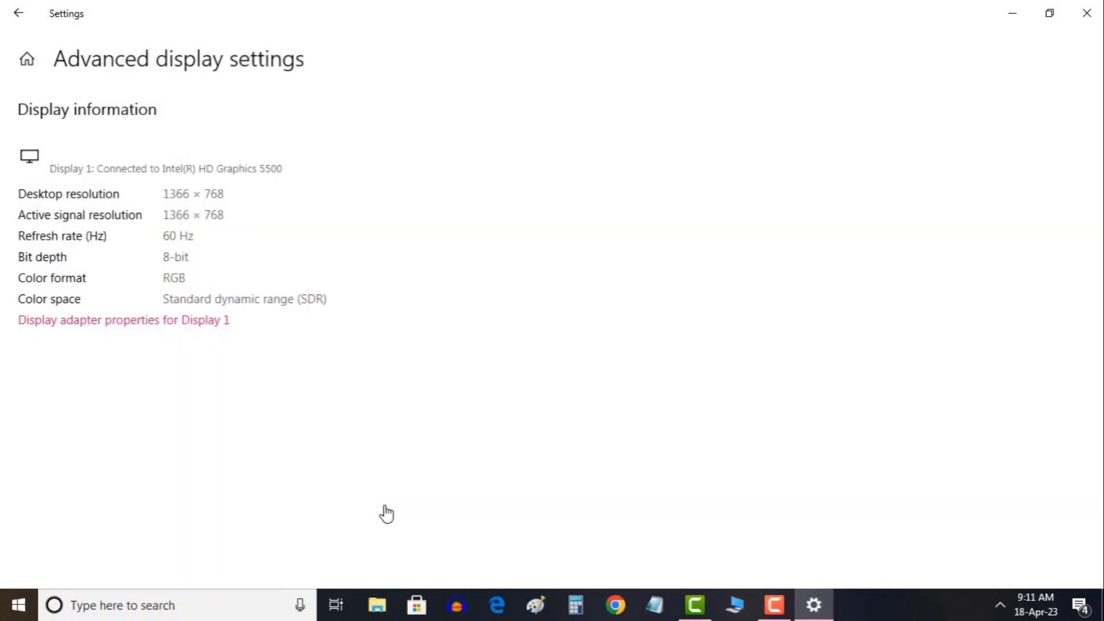
pyautogui.click(162, 329)
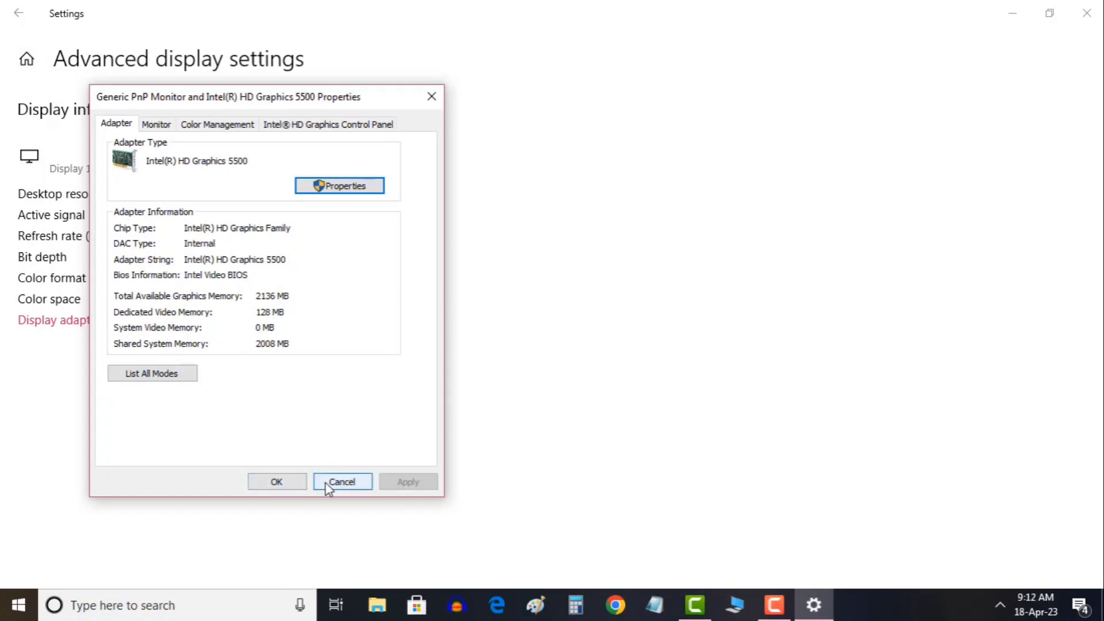
pyautogui.click(304, 484)
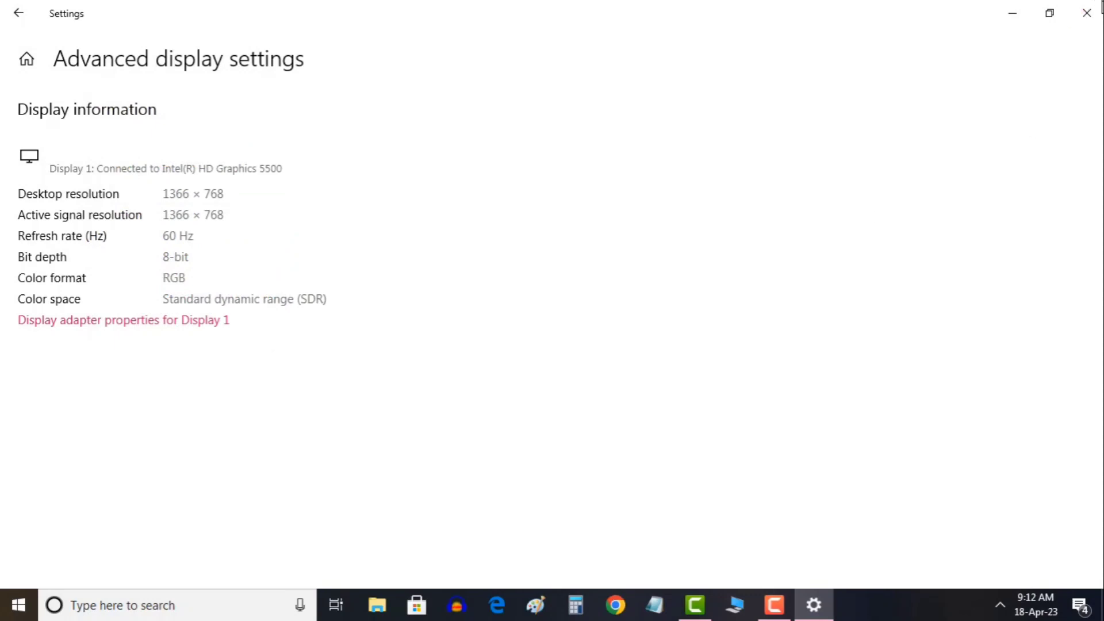
pyautogui.click(1091, 11)
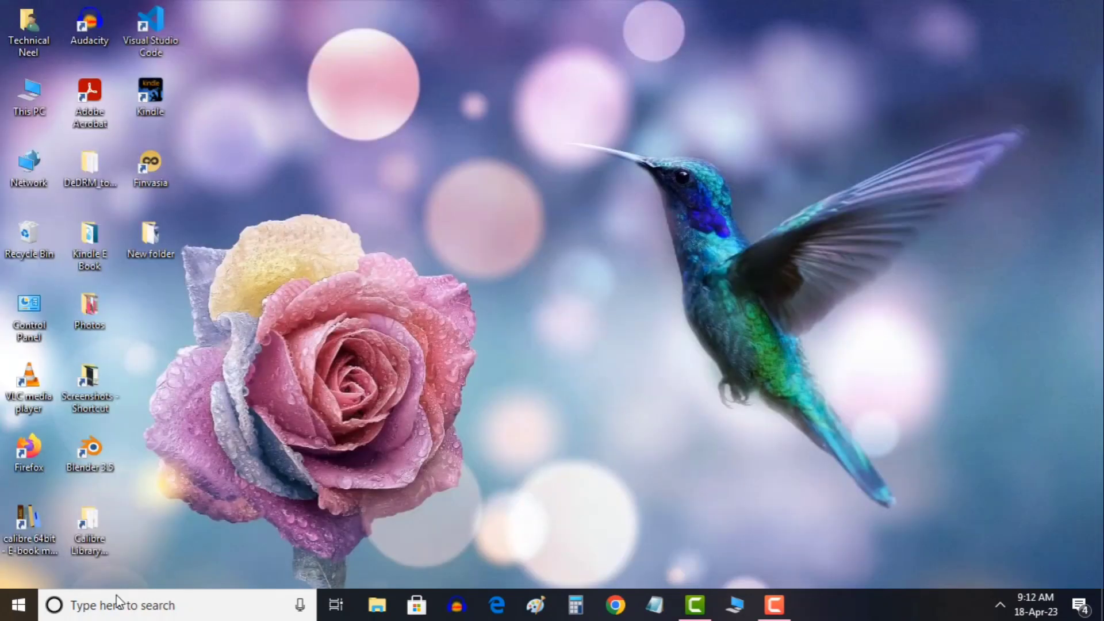
# Run 'regedit' from the Run box opened via the Start quick-link menu
pyautogui.click(18, 611)
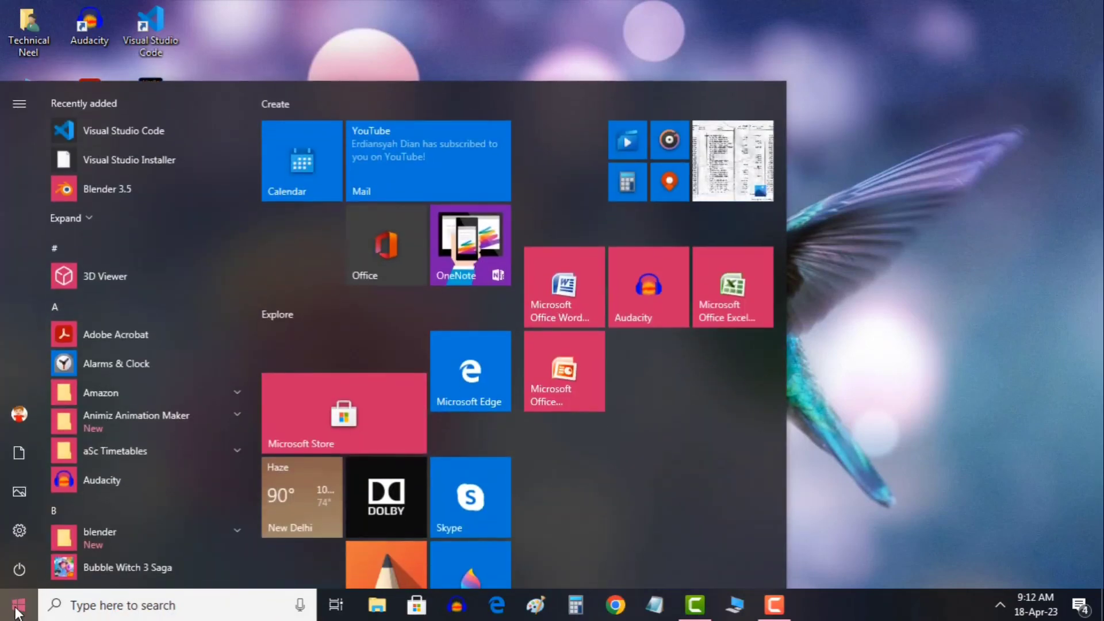
pyautogui.click(21, 609)
pyautogui.rightClick(20, 610)
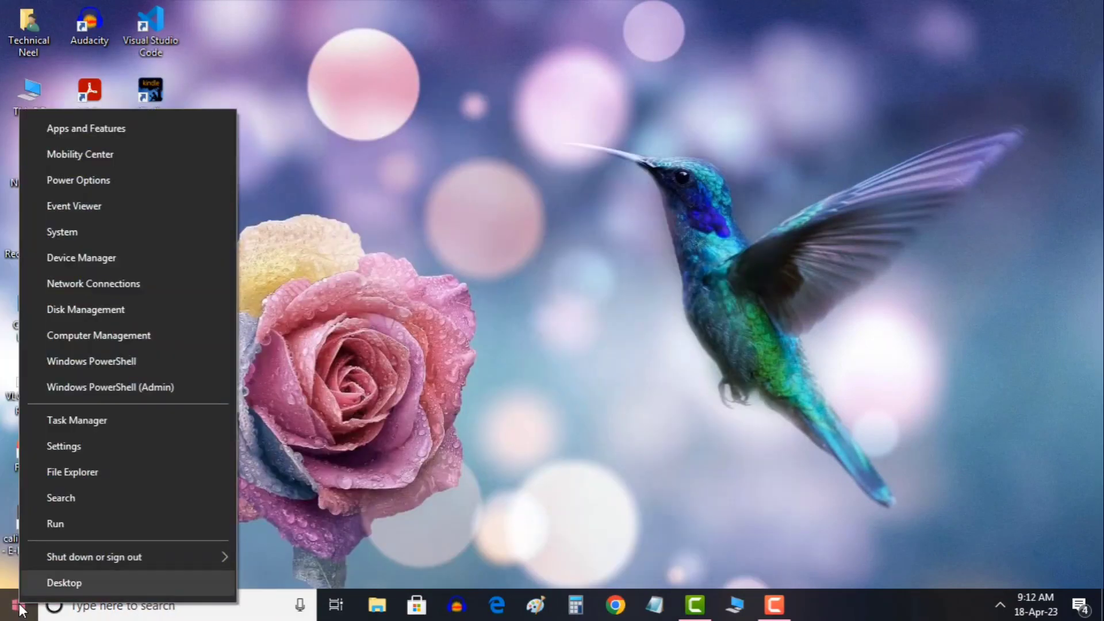
pyautogui.click(68, 528)
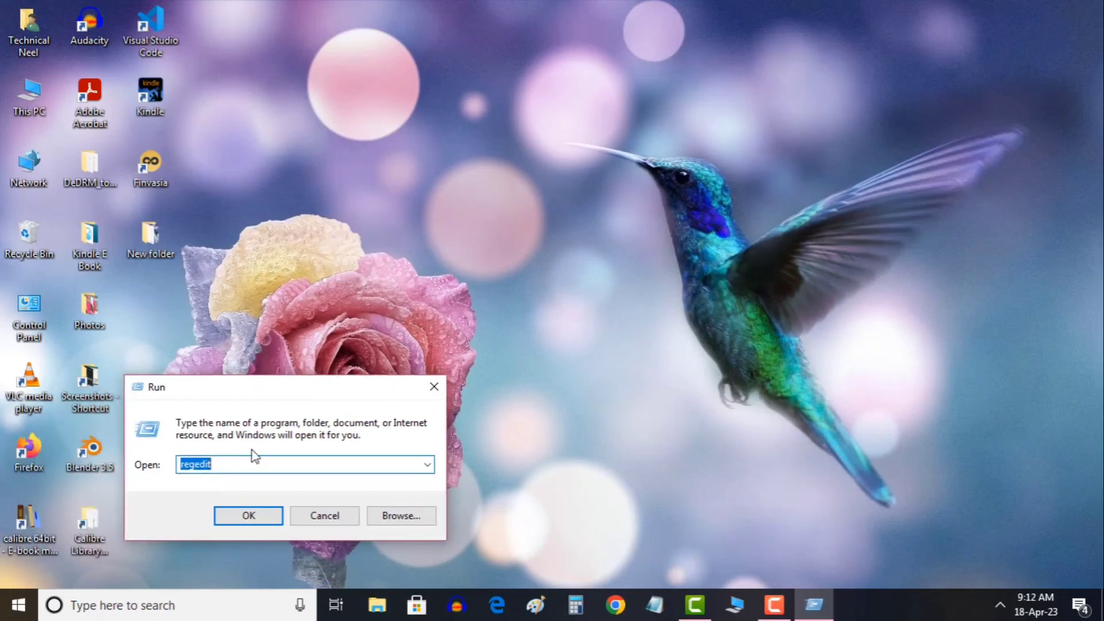
pyautogui.click(241, 462)
pyautogui.click(253, 516)
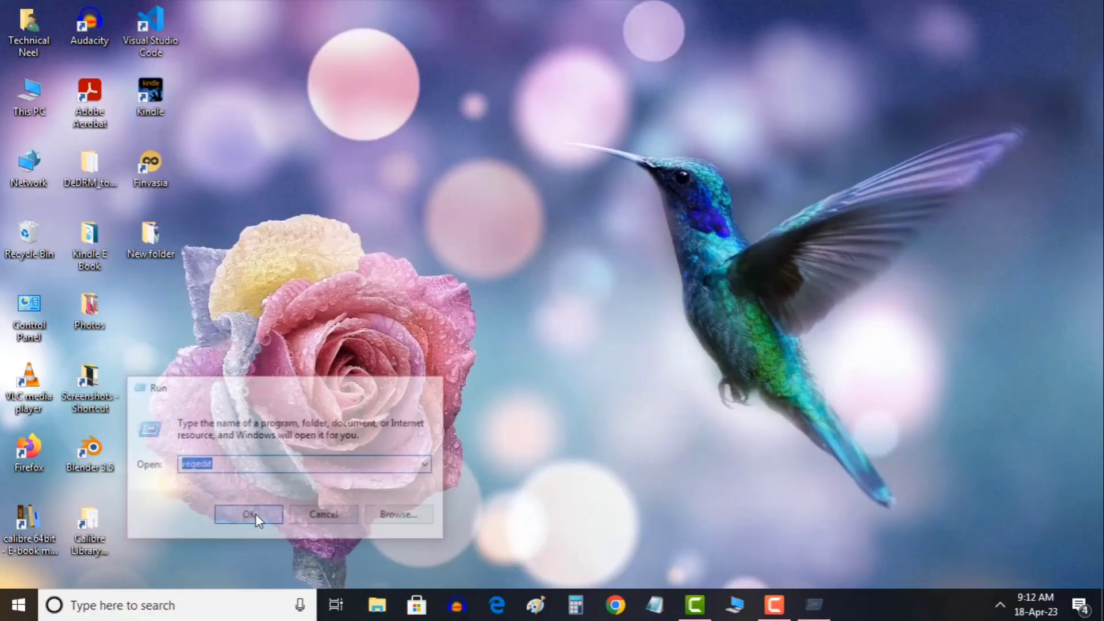
# Open Registry Editor and expand HKEY_LOCAL_MACHINE\SOFTWARE to reveal the Intel subkey
pyautogui.click(256, 517)
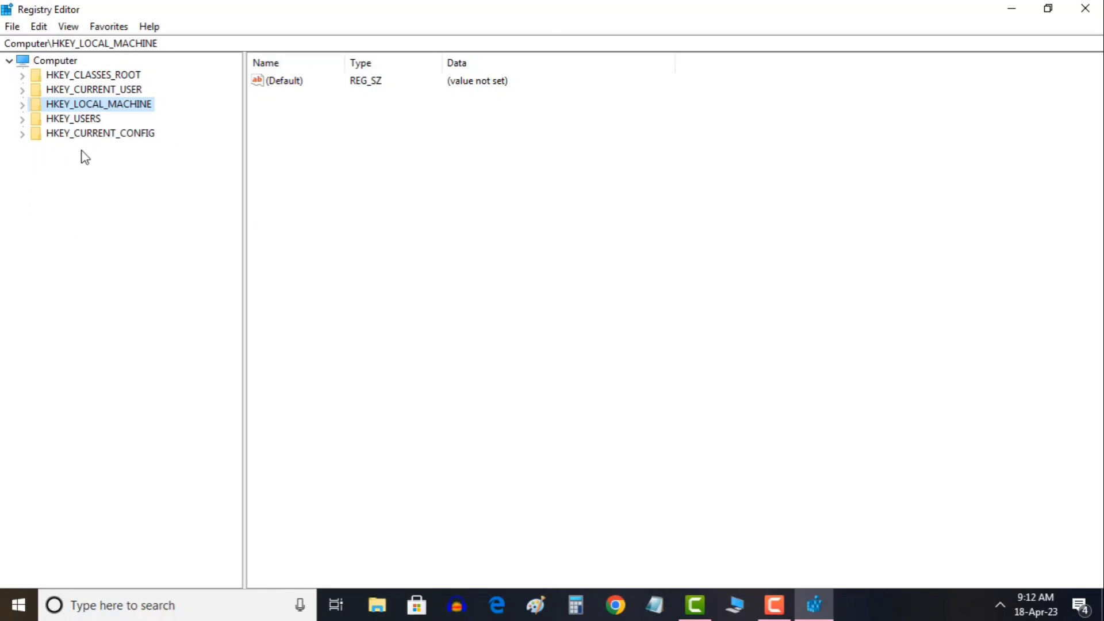
pyautogui.click(23, 105)
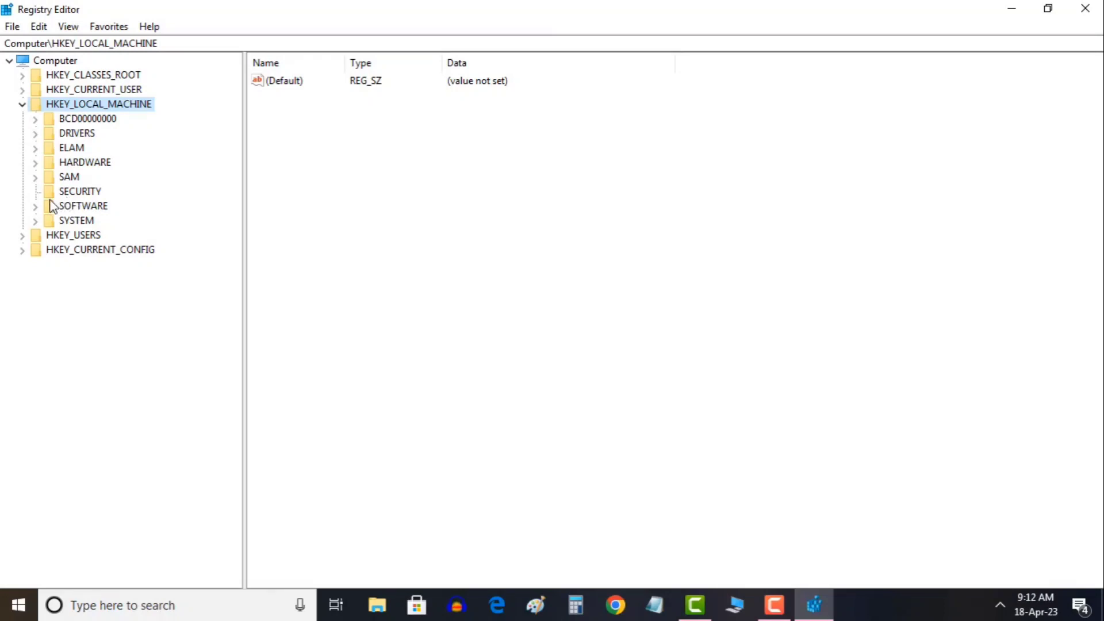
pyautogui.click(36, 206)
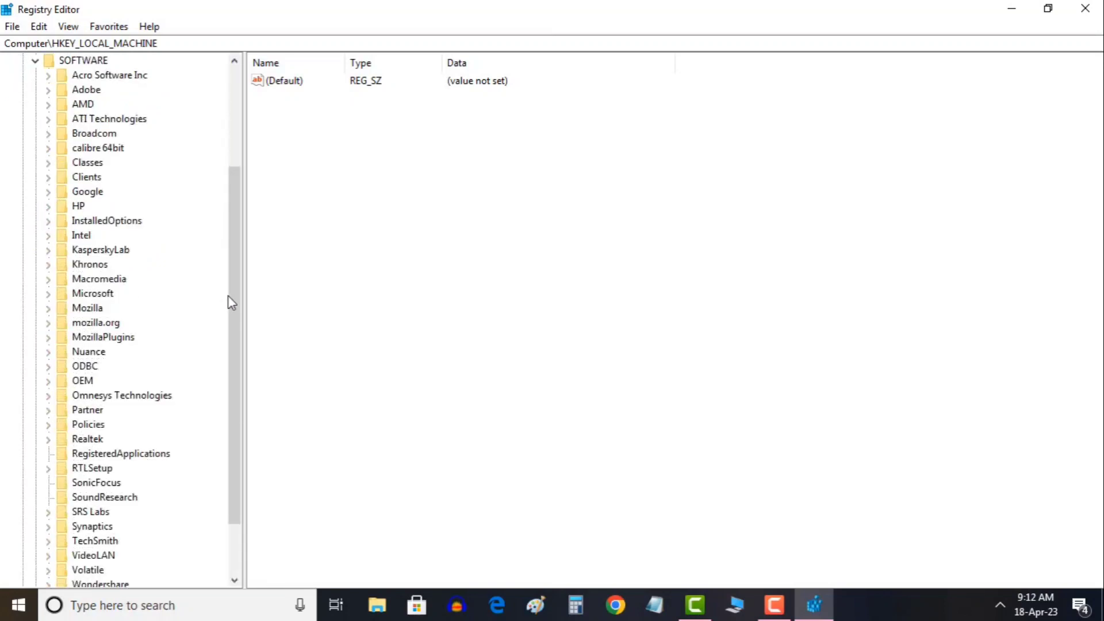
pyautogui.moveTo(229, 297); pyautogui.dragTo(240, 275)
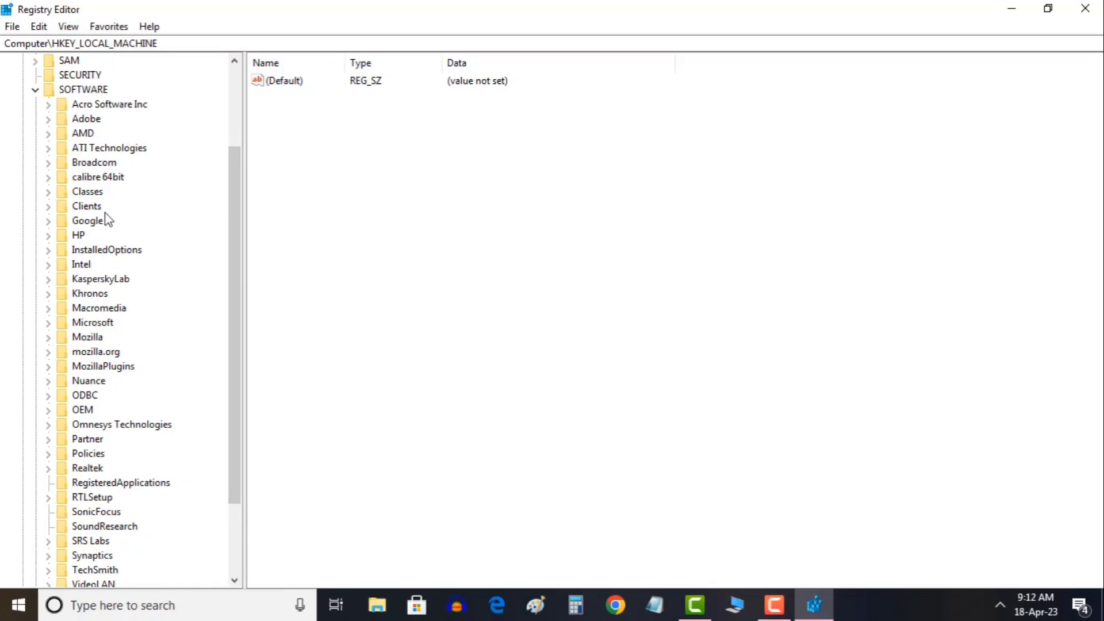
# Add a new subkey named 'GMM' inside the Intel key
pyautogui.doubleClick(81, 264)
pyautogui.rightClick(68, 230)
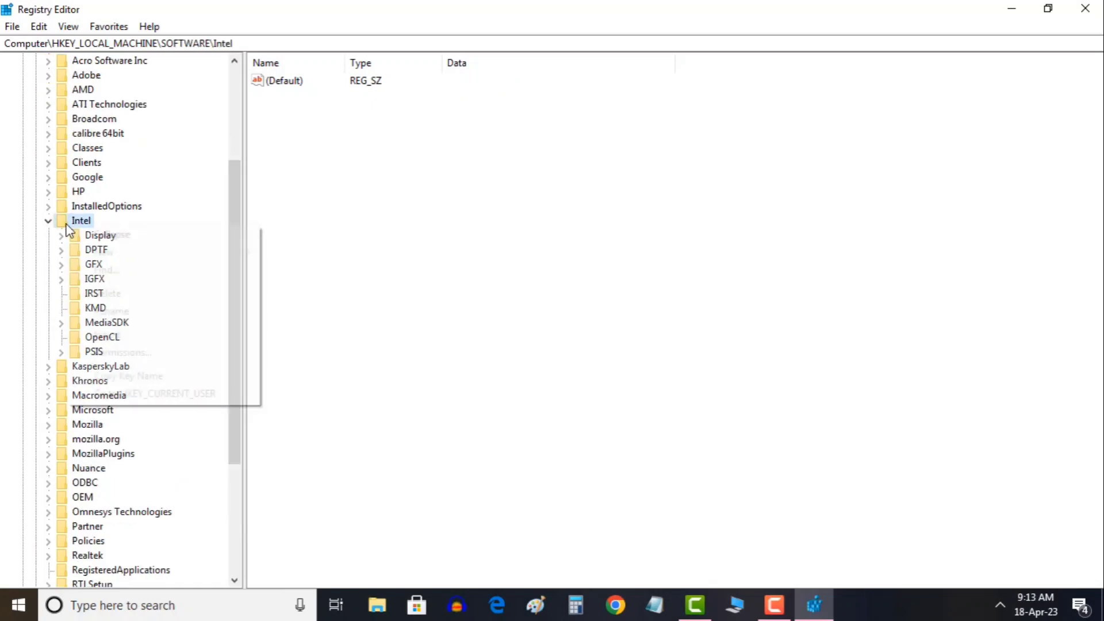
pyautogui.moveTo(124, 249)
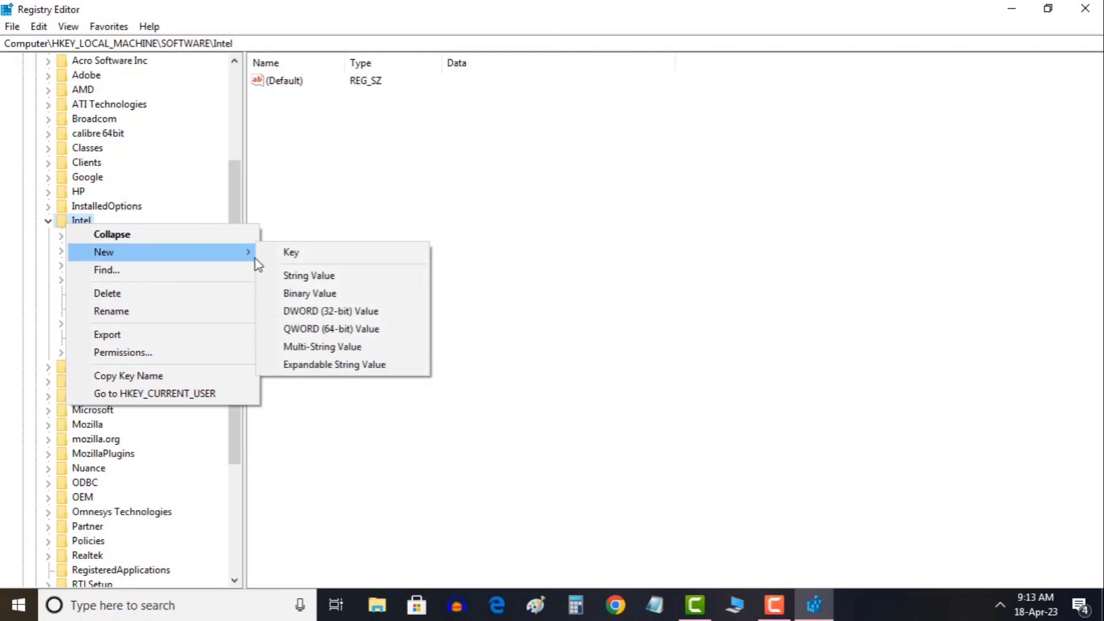
pyautogui.click(290, 252)
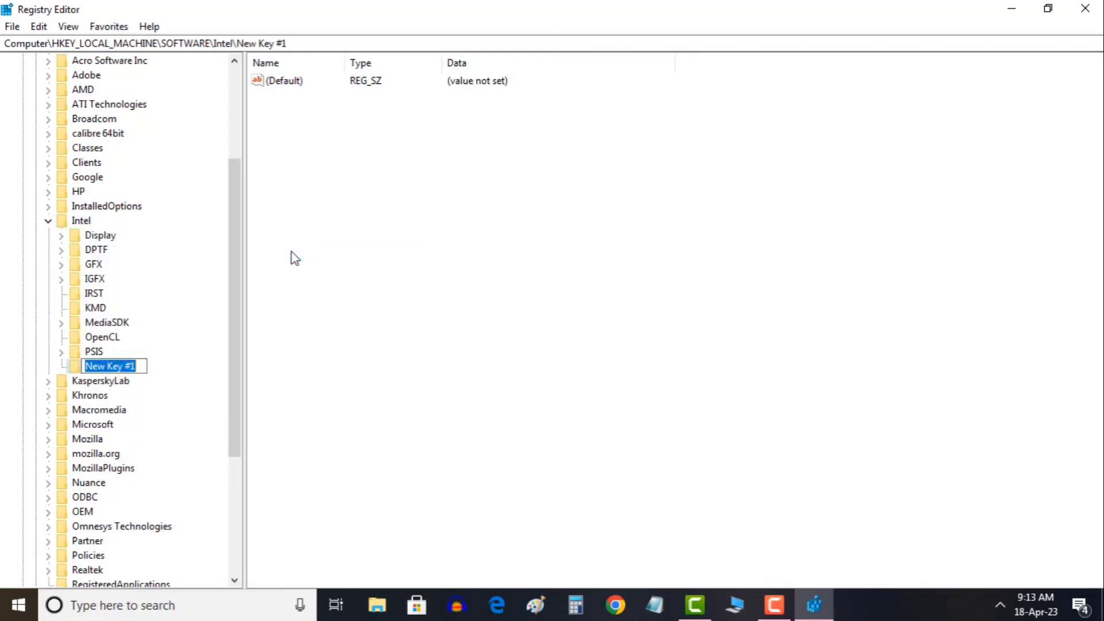
pyautogui.write('GMM')
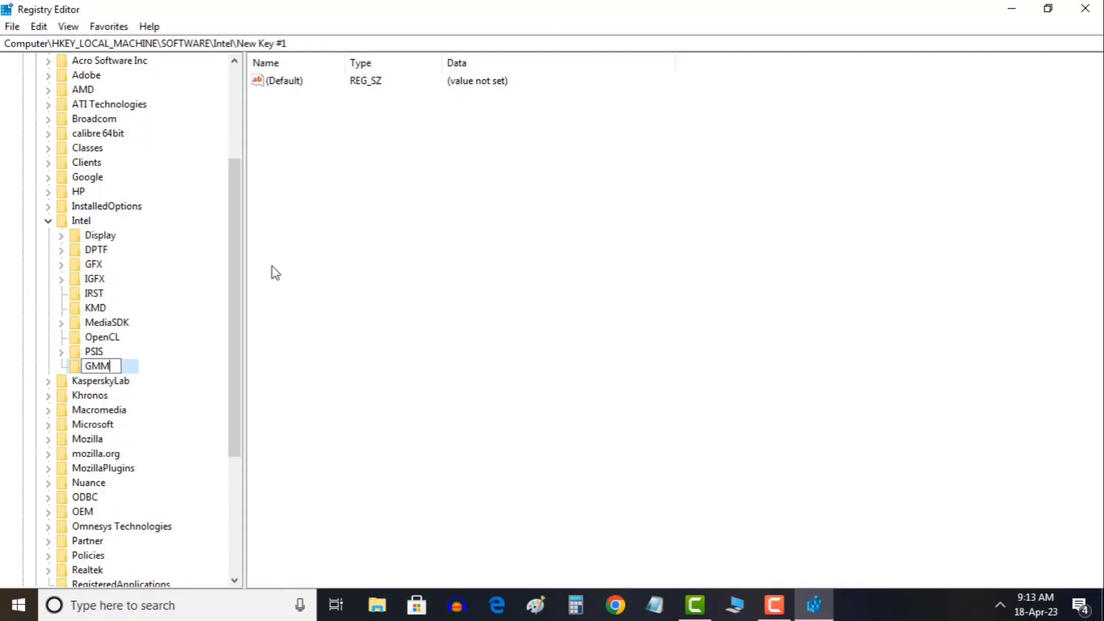
pyautogui.click(74, 367)
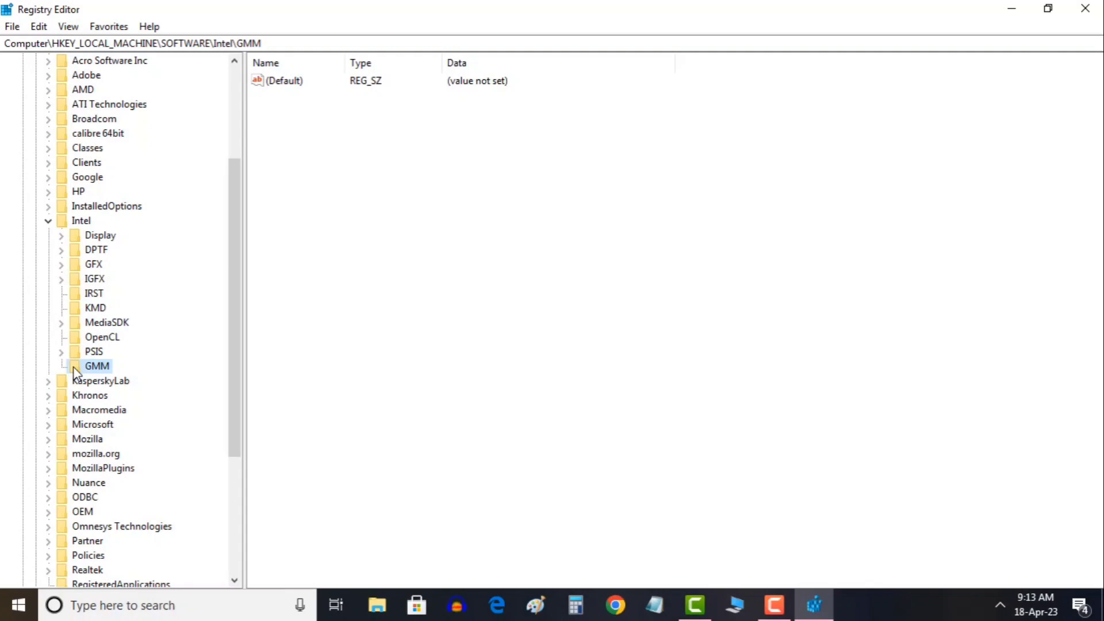
# Create a DWORD (32-bit) value named 'DedicatedSegmentSize' inside the GMM key
pyautogui.rightClick(386, 220)
pyautogui.moveTo(446, 224)
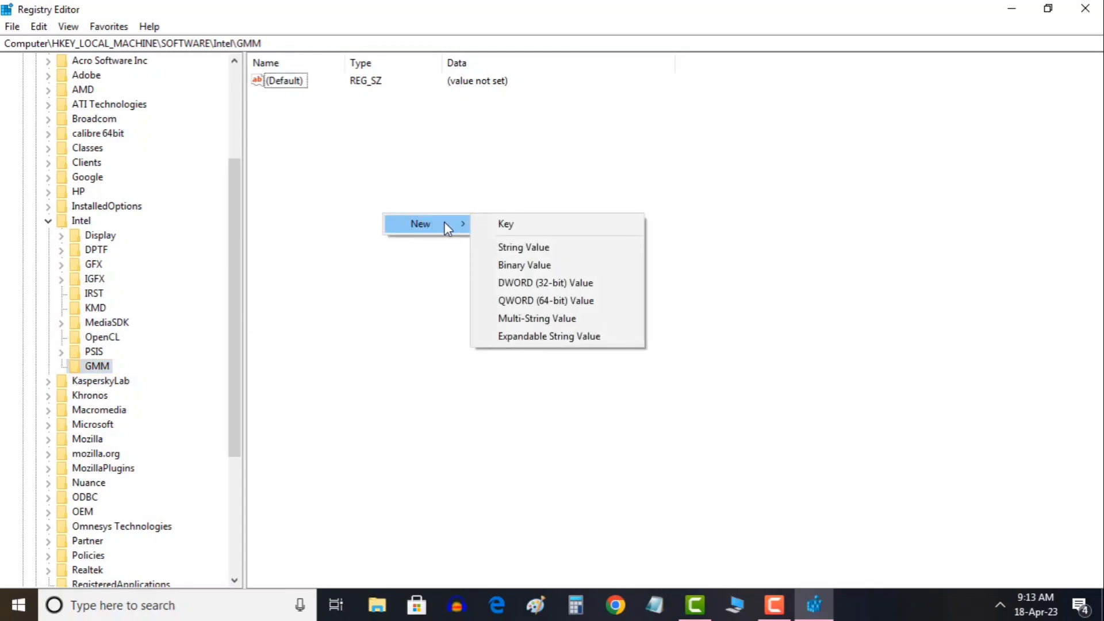
pyautogui.click(551, 285)
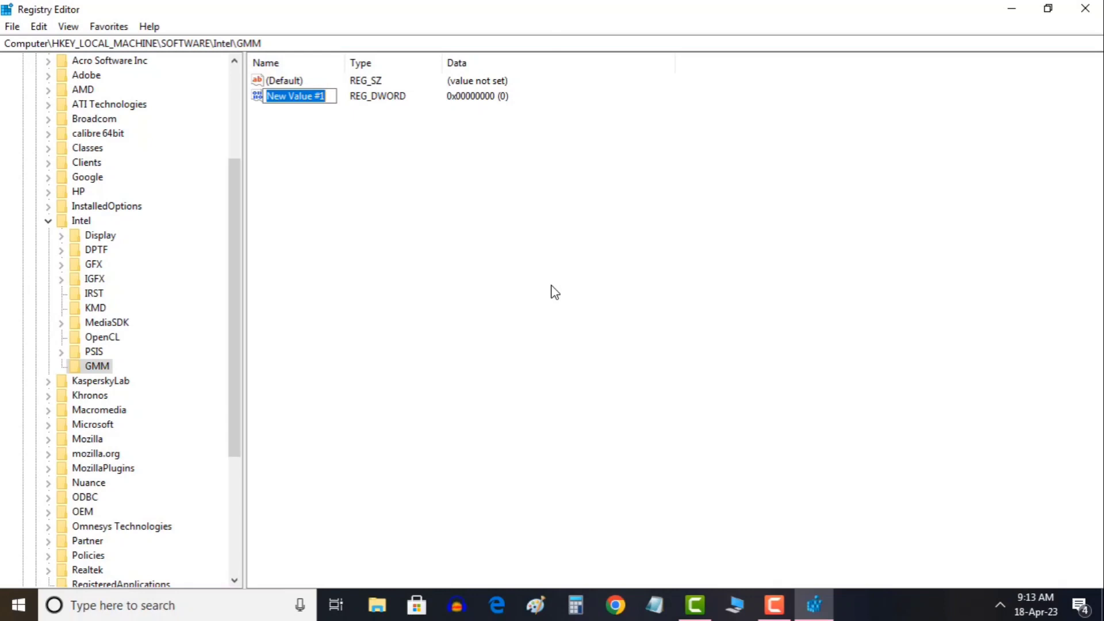
pyautogui.write('De')
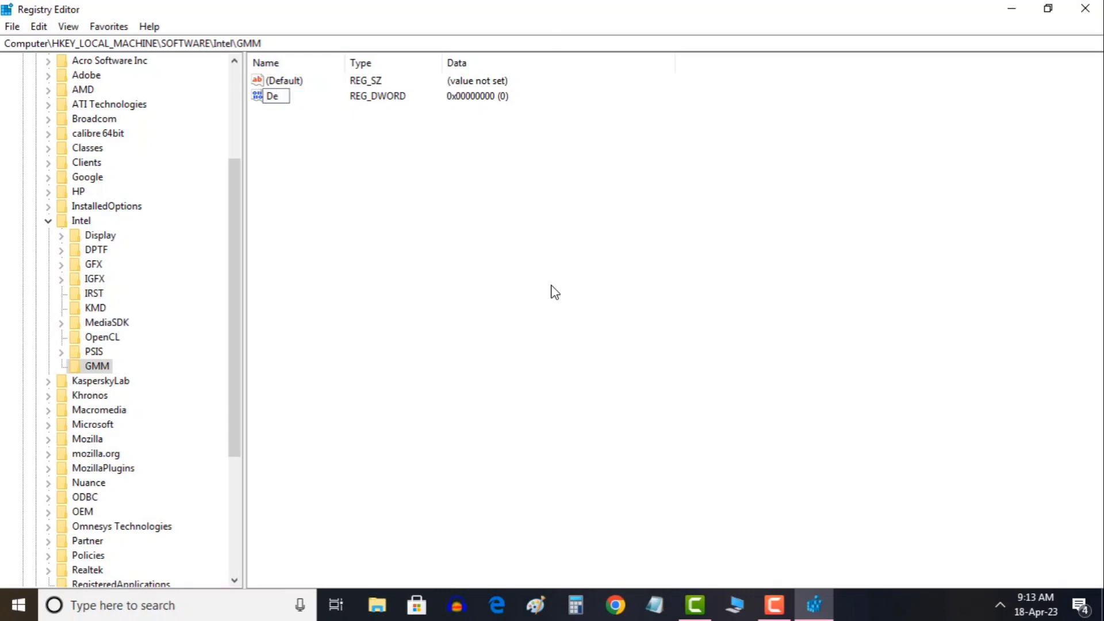
pyautogui.write('dicatedSegm')
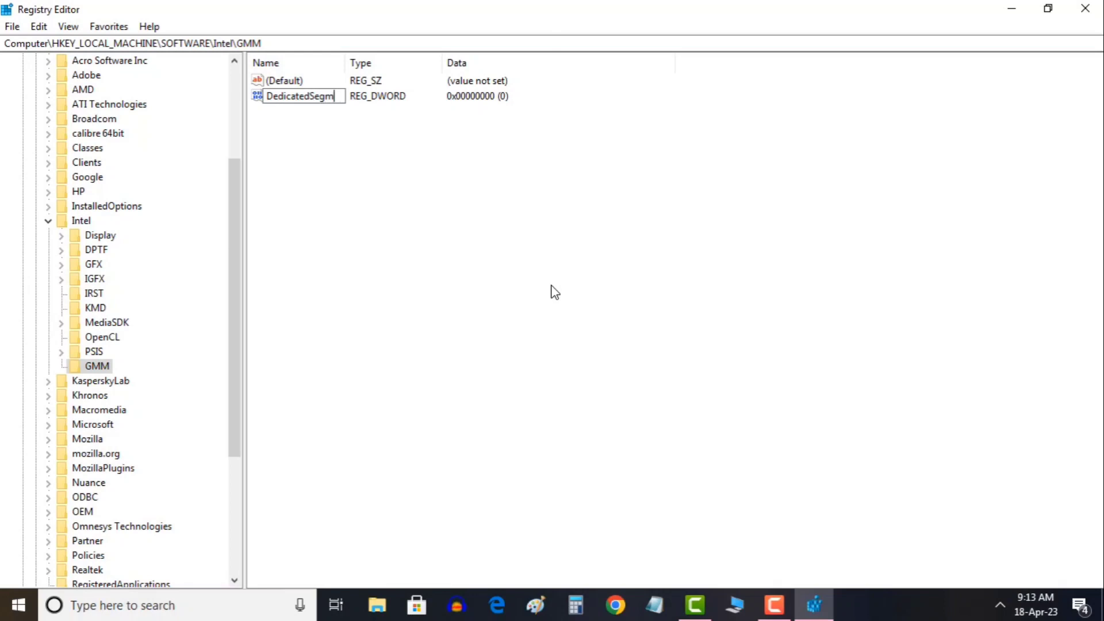
pyautogui.write('entSize')
pyautogui.press('Return')
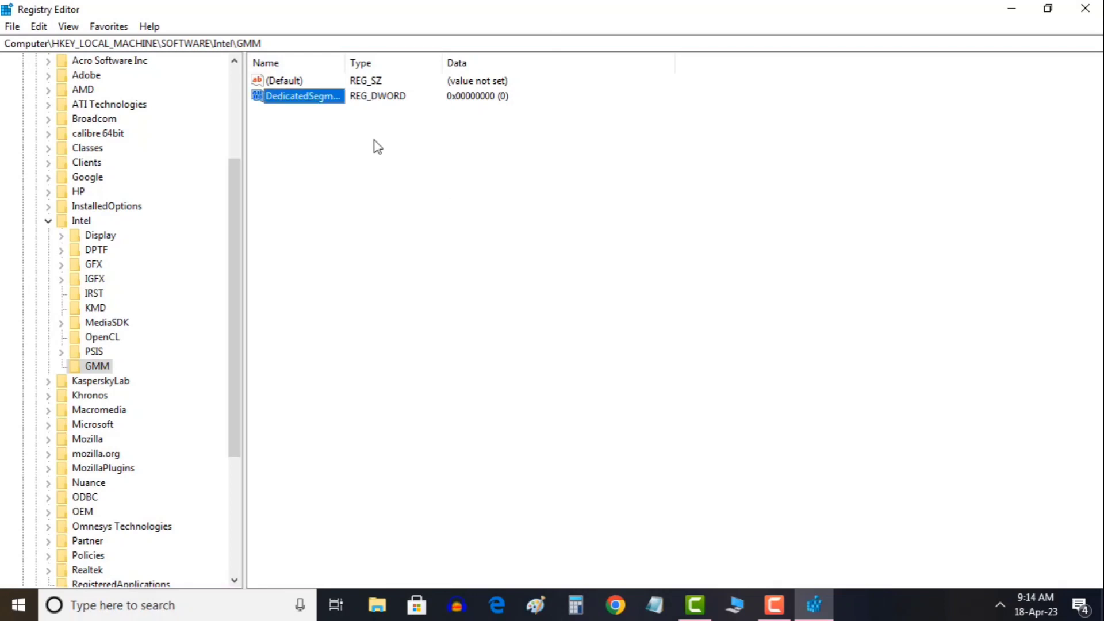
# Open the Modify dialog for DedicatedSegmentSize and bring the Notepad RAM table forward
pyautogui.rightClick(322, 102)
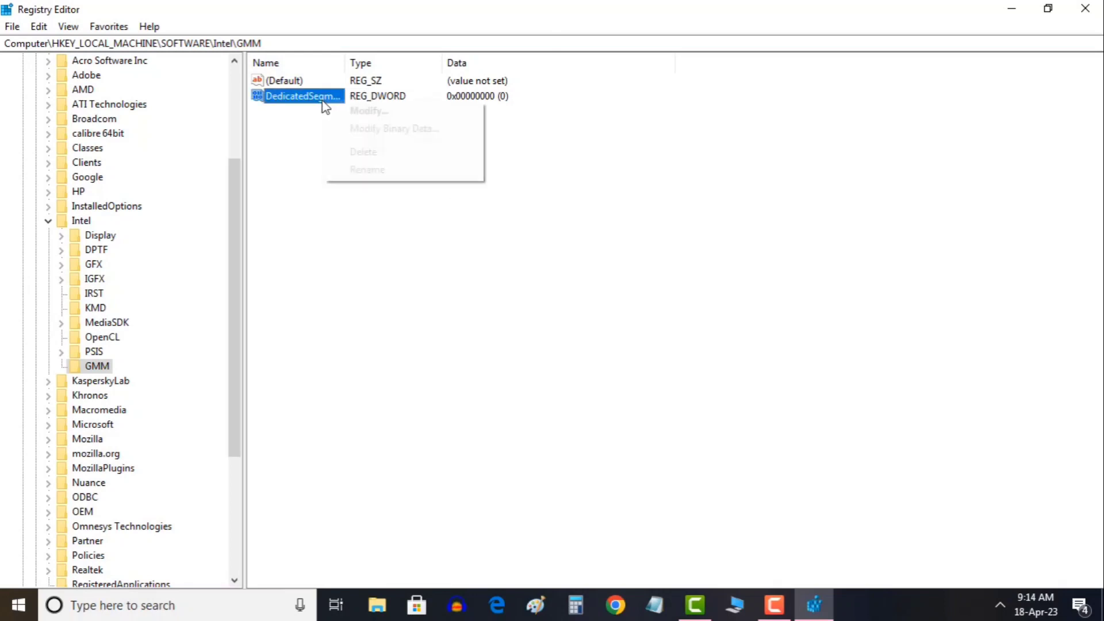
pyautogui.click(353, 111)
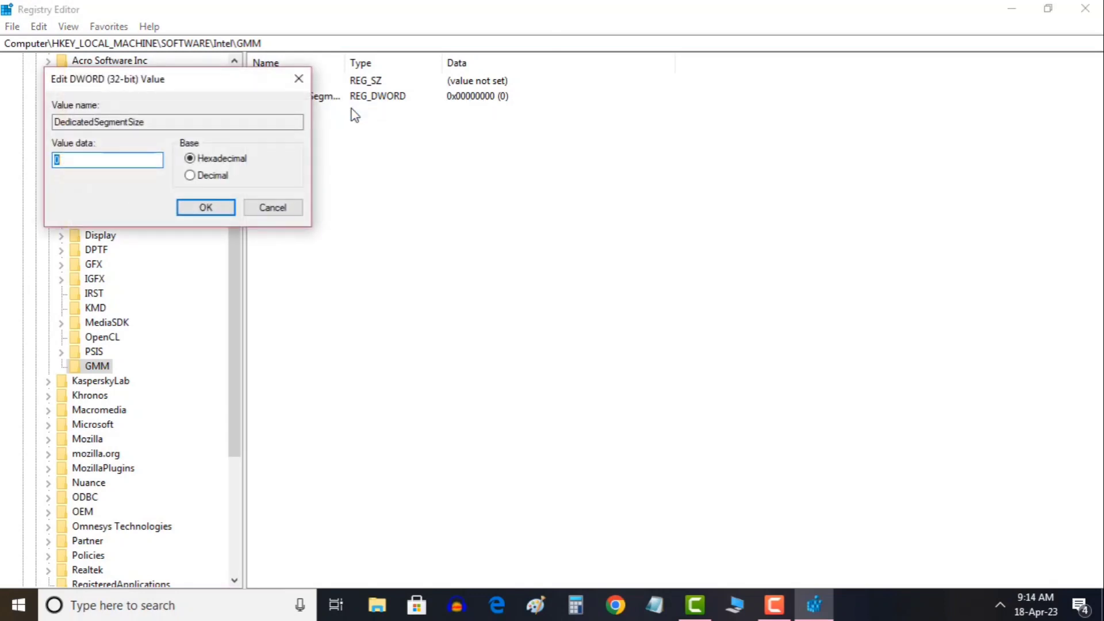
pyautogui.moveTo(185, 85); pyautogui.dragTo(443, 202)
pyautogui.hotkey('alt', 'Tab')
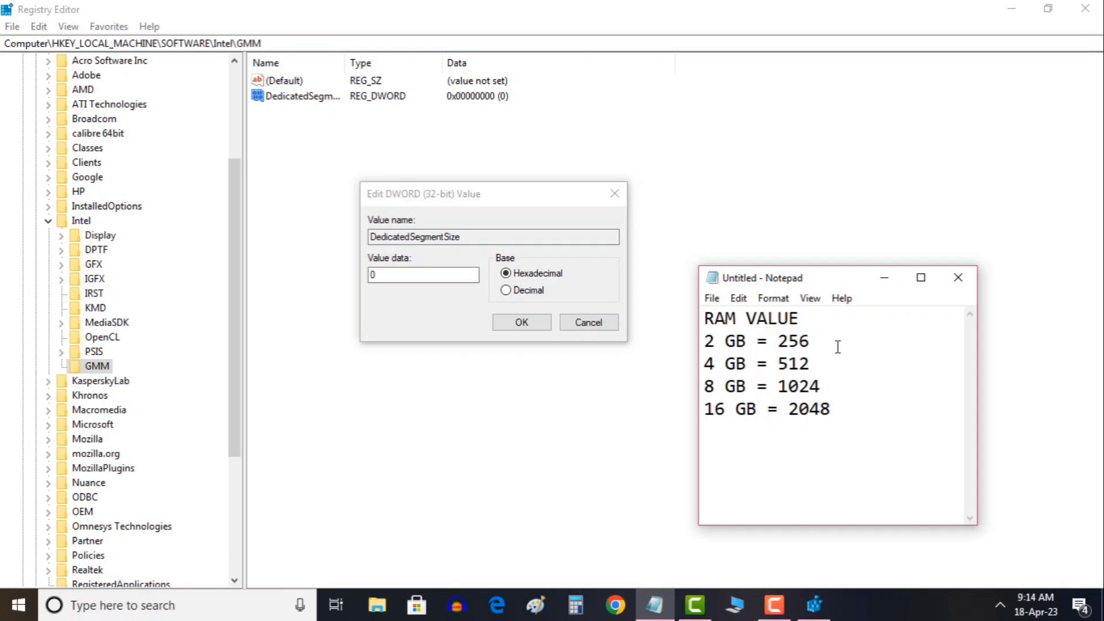
pyautogui.press('Return')
# Review the RAM table lines 2 GB = 256, 4 GB = 512, 8 GB = 1024 and 16GB = 2048
pyautogui.moveTo(705, 342); pyautogui.dragTo(823, 334)
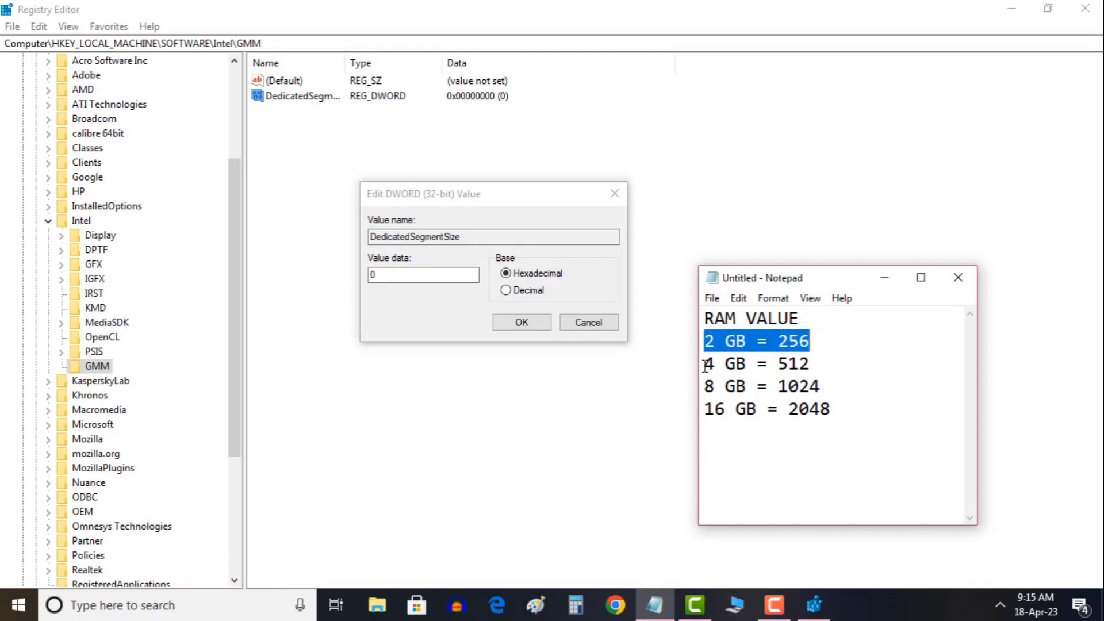
pyautogui.moveTo(704, 366); pyautogui.dragTo(814, 361)
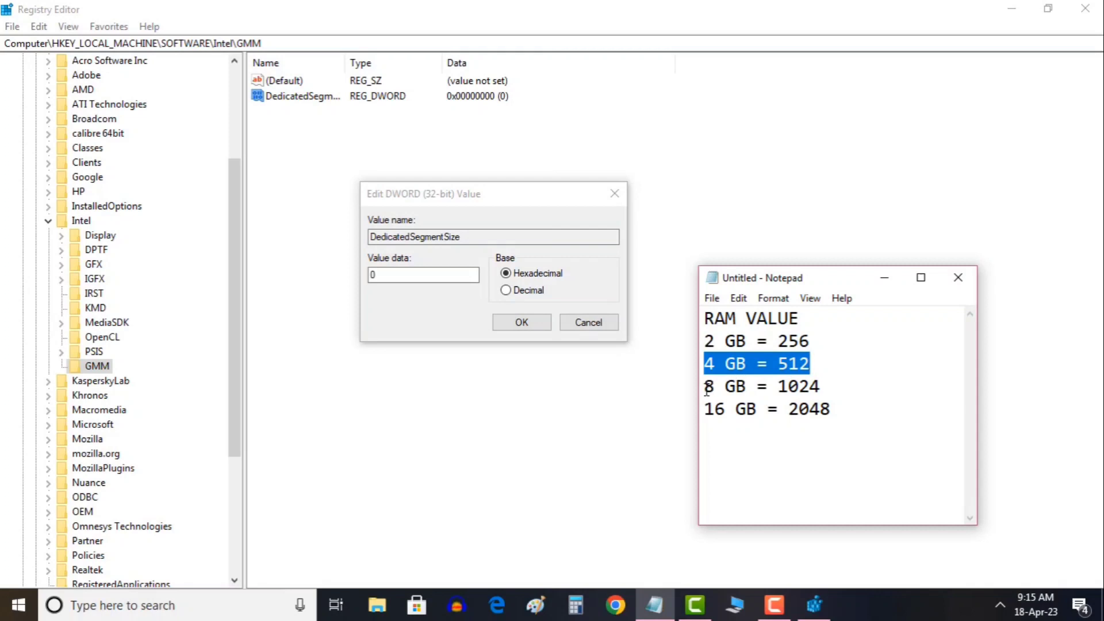
pyautogui.moveTo(707, 389); pyautogui.dragTo(830, 382)
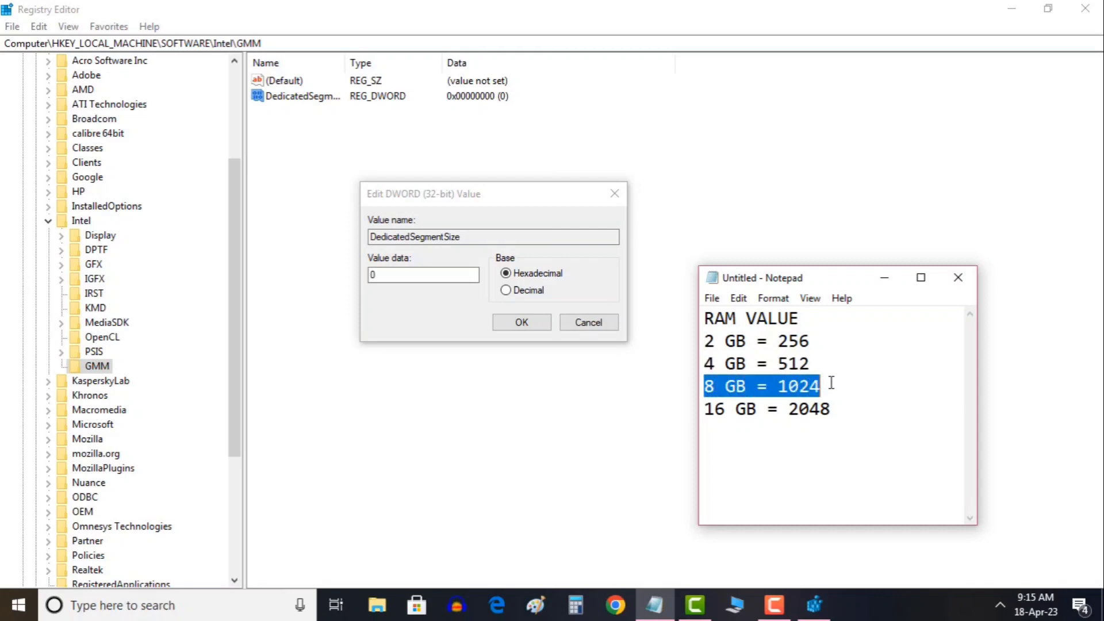
pyautogui.click(735, 408)
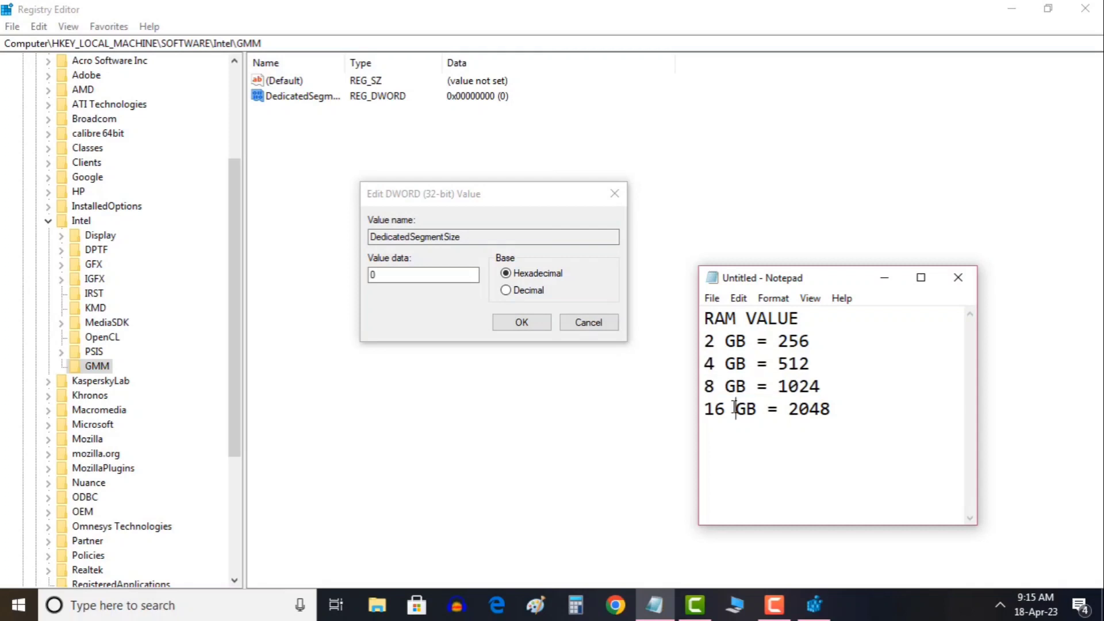
pyautogui.press('BackSpace')
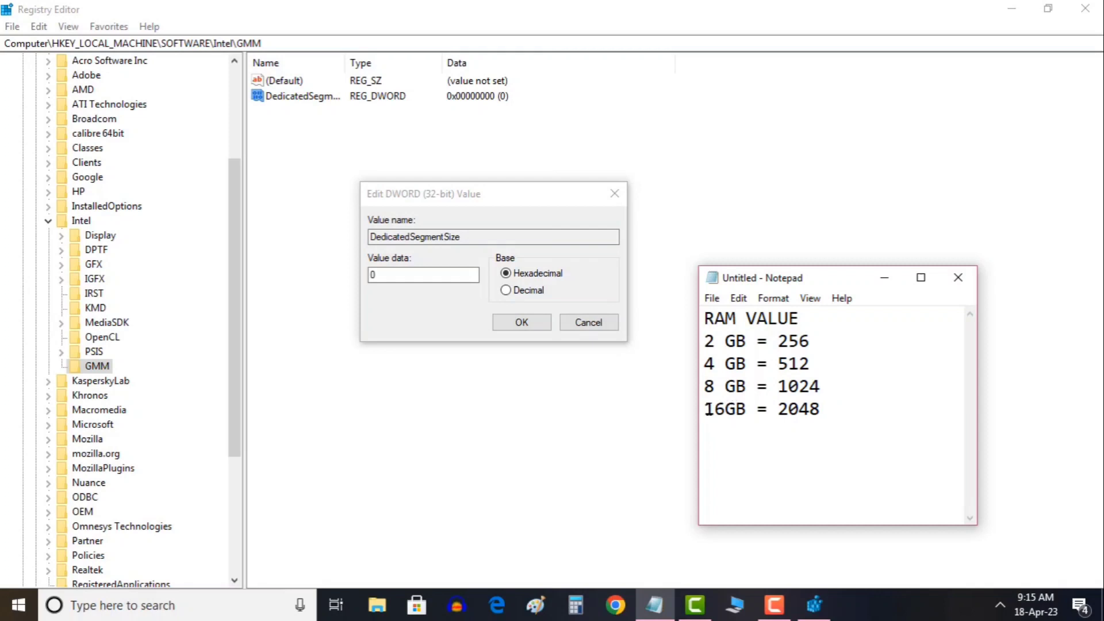
pyautogui.moveTo(703, 408); pyautogui.dragTo(839, 407)
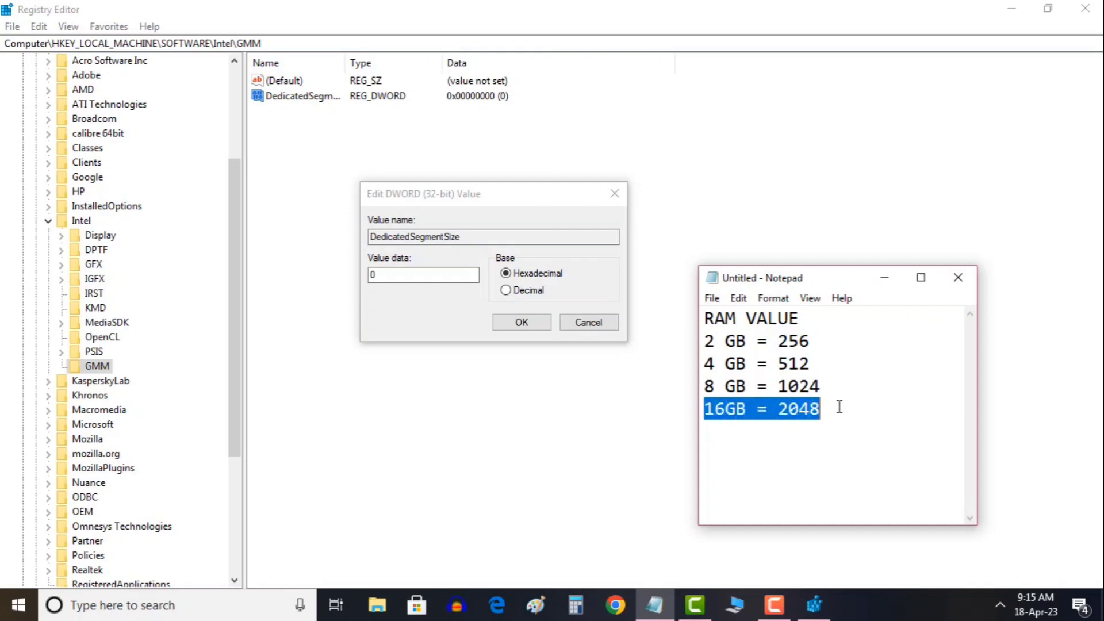
pyautogui.click(759, 449)
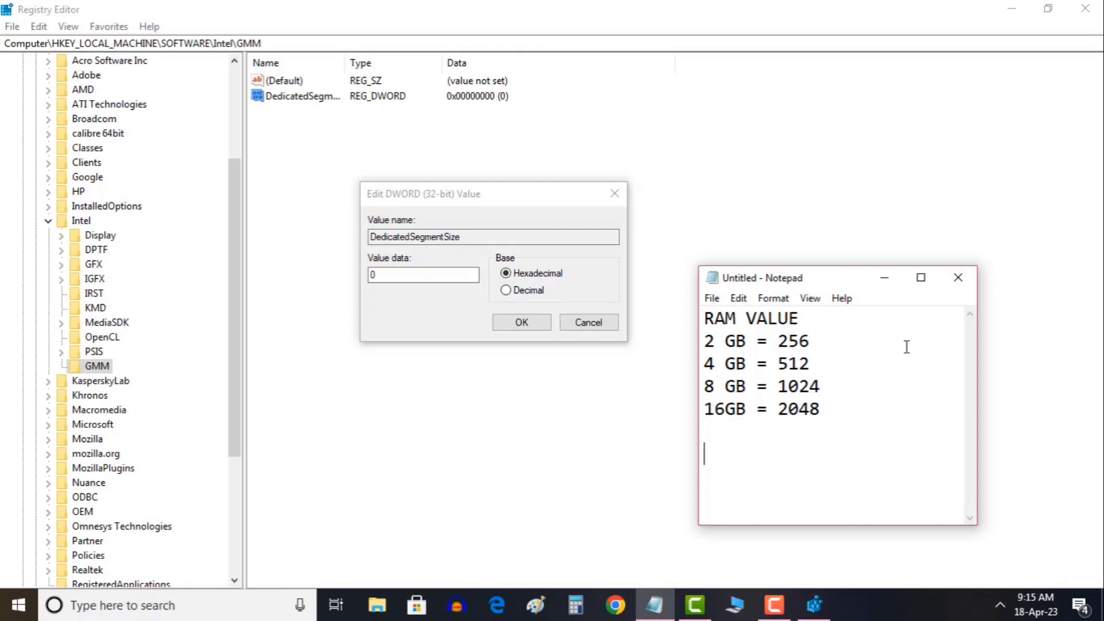
# Enter 512 as the DedicatedSegmentSize value data and save it
pyautogui.click(885, 279)
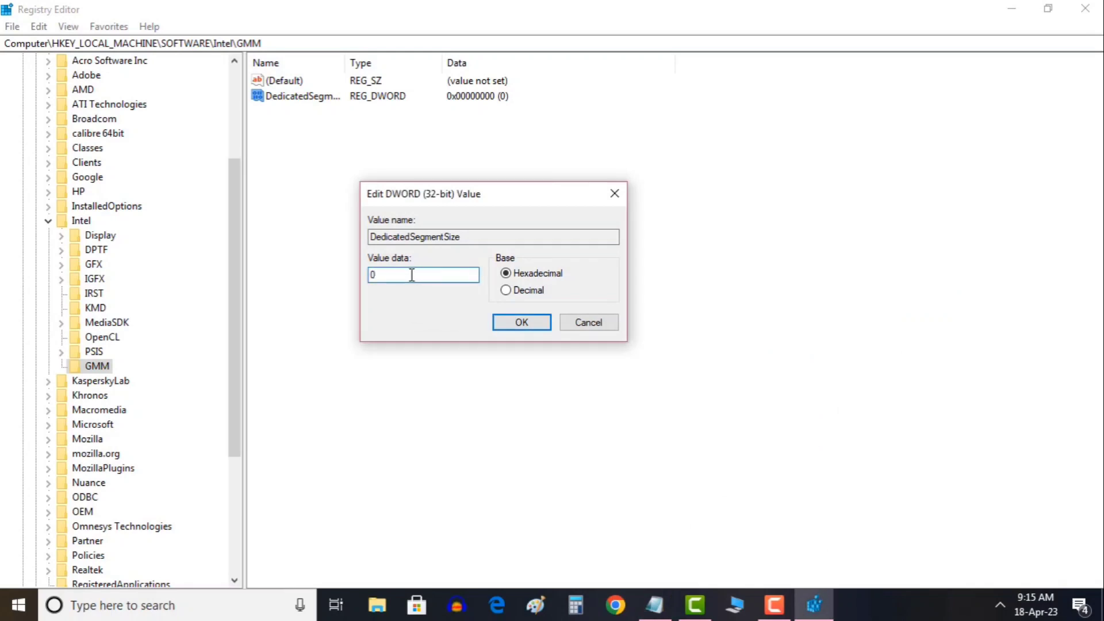
pyautogui.press('BackSpace')
pyautogui.write('512')
pyautogui.click(521, 323)
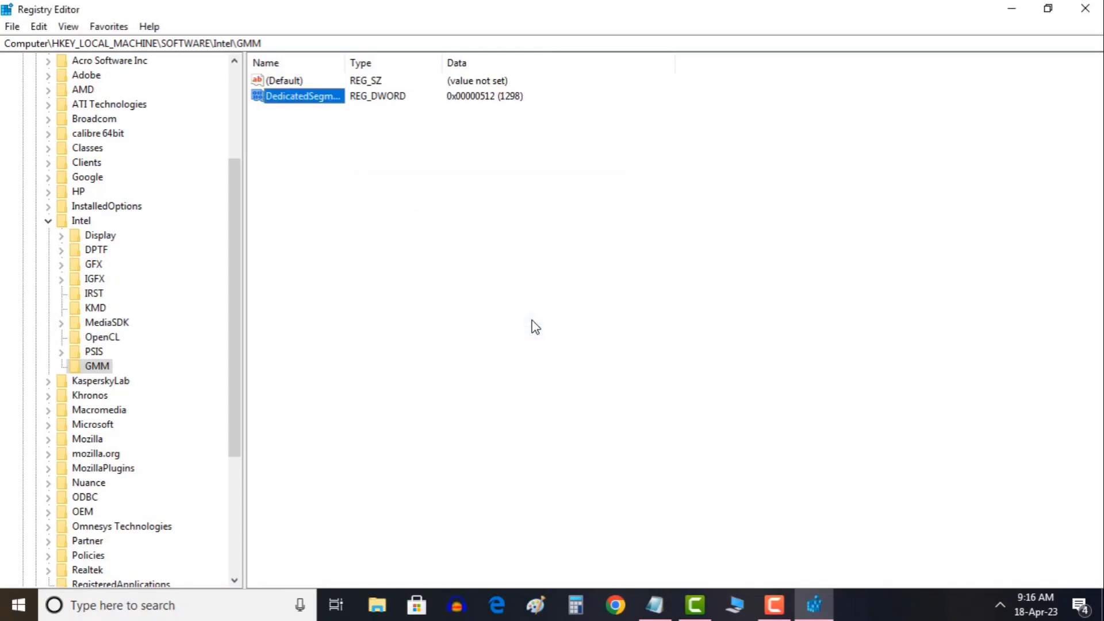
# Close Registry Editor and show the Start menu's shutdown options, including Restart
pyautogui.click(1086, 9)
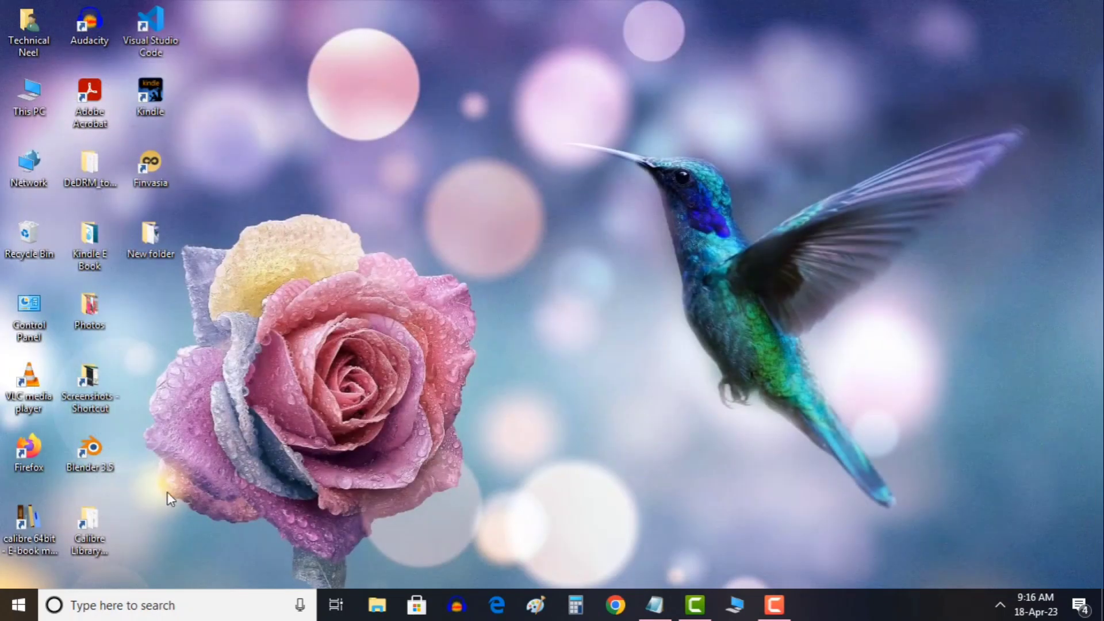
pyautogui.rightClick(18, 605)
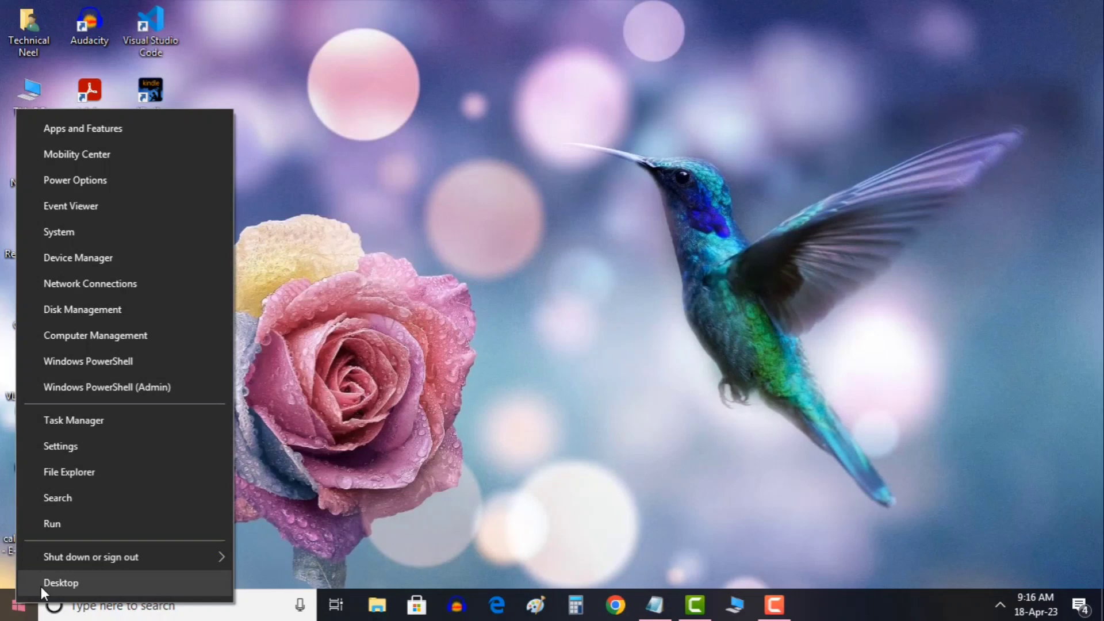
pyautogui.moveTo(126, 562)
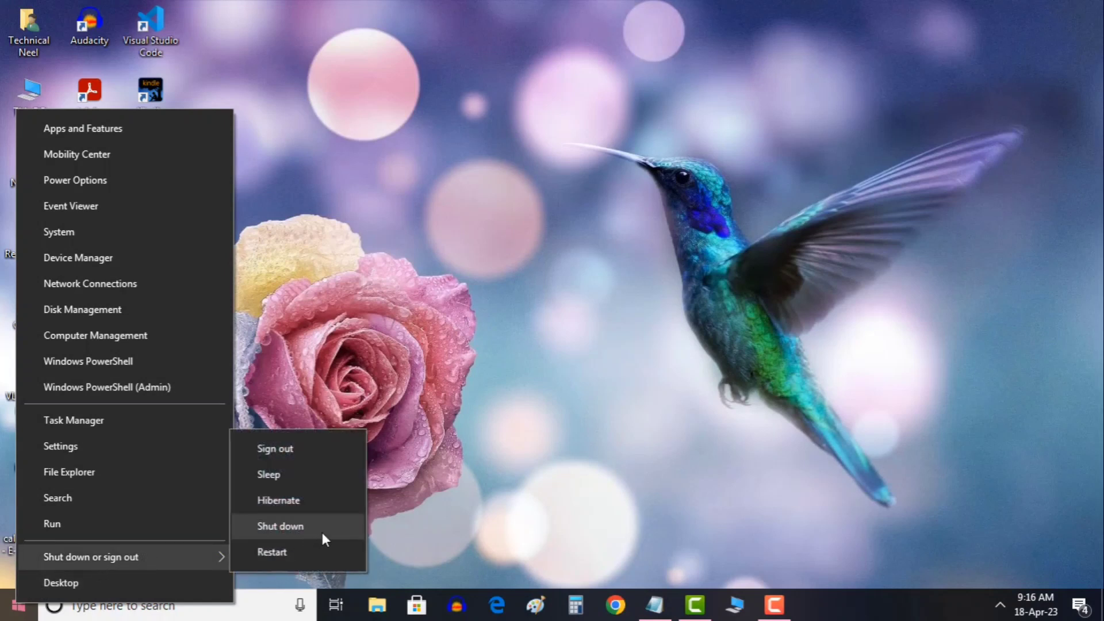